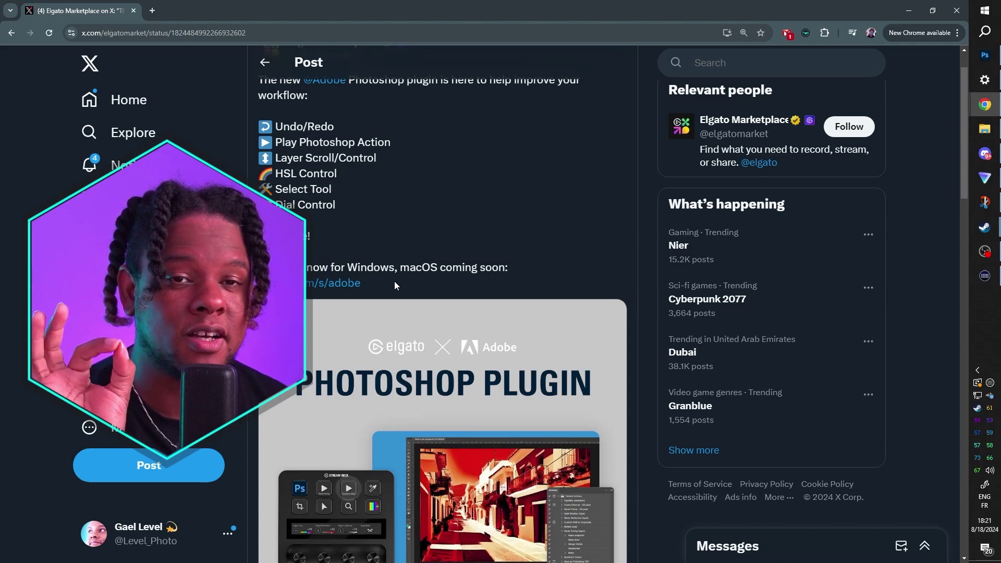
Step: Switch Stream Deck to the Stream Deck + device and flip through its profile pages
left_click(364, 136)
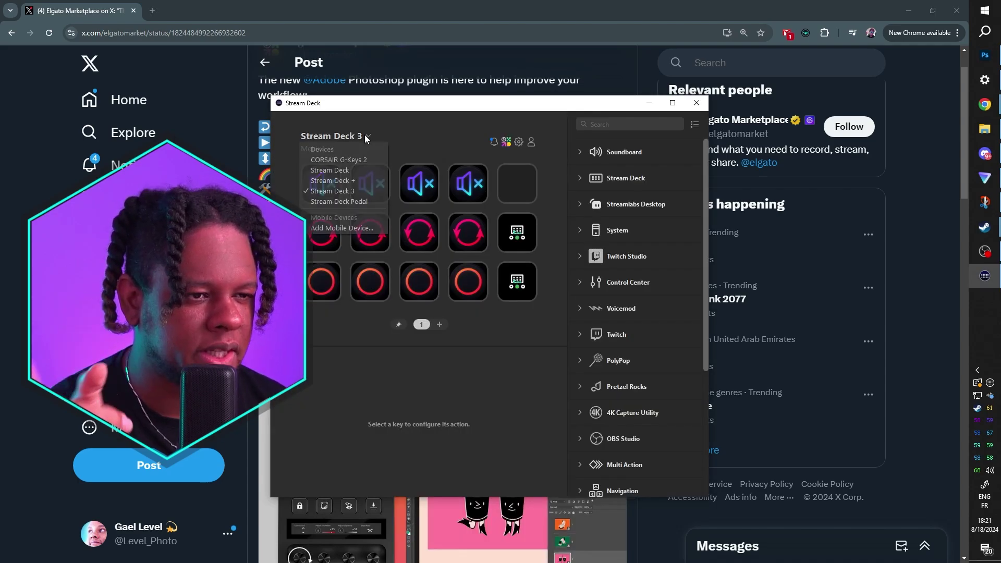
left_click(348, 181)
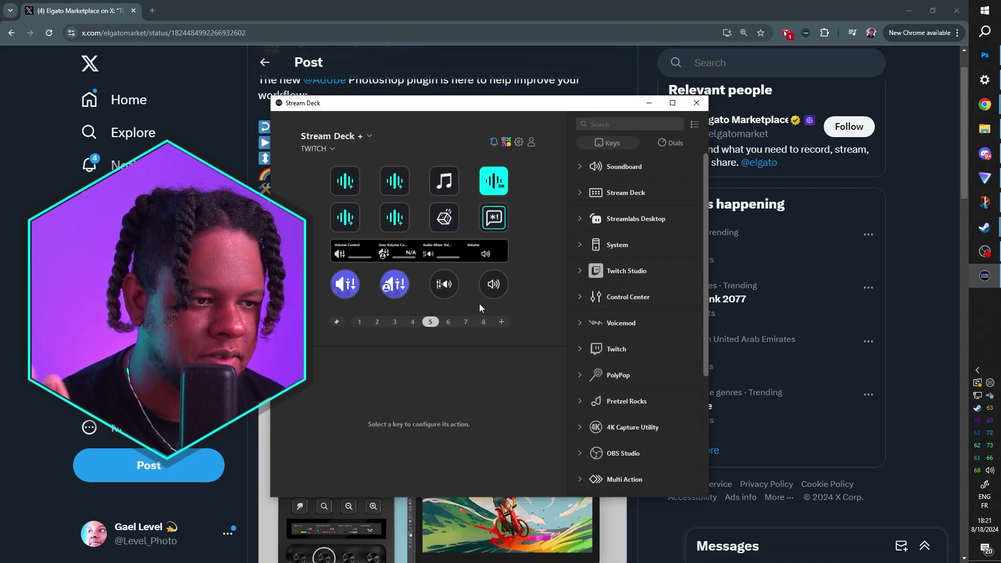
left_click(359, 322)
left_click(377, 322)
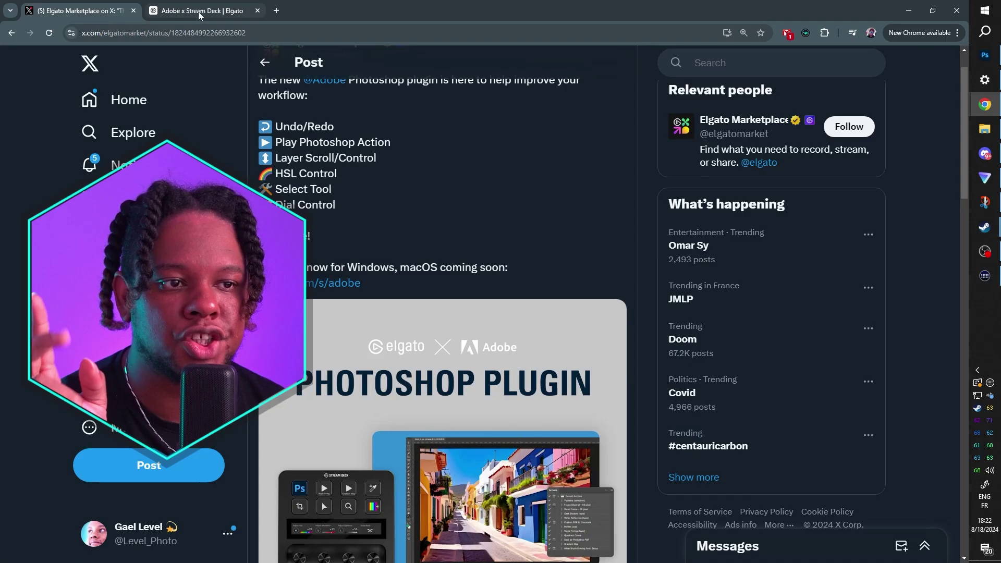
left_click(199, 14)
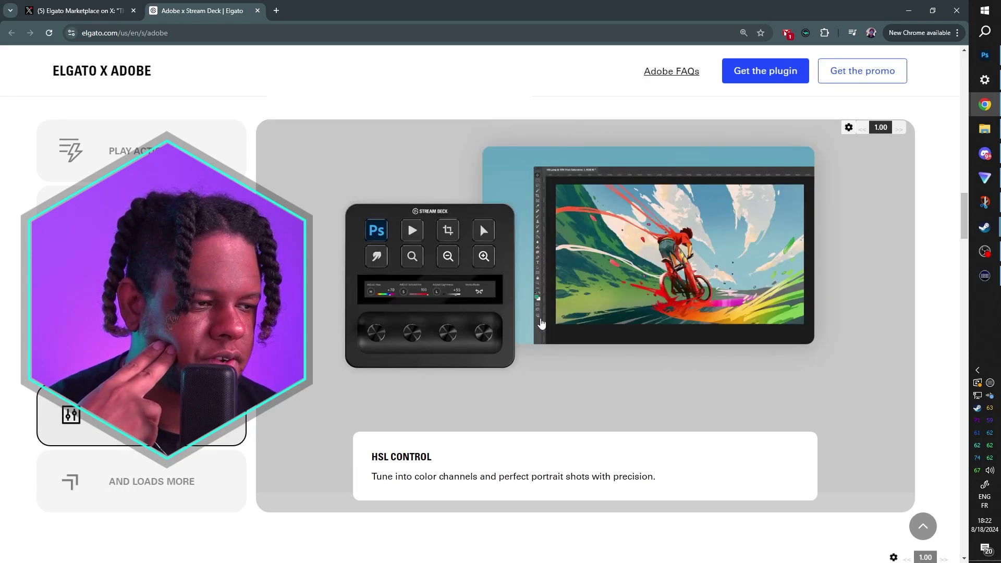
scroll(480, 224, "down", 10)
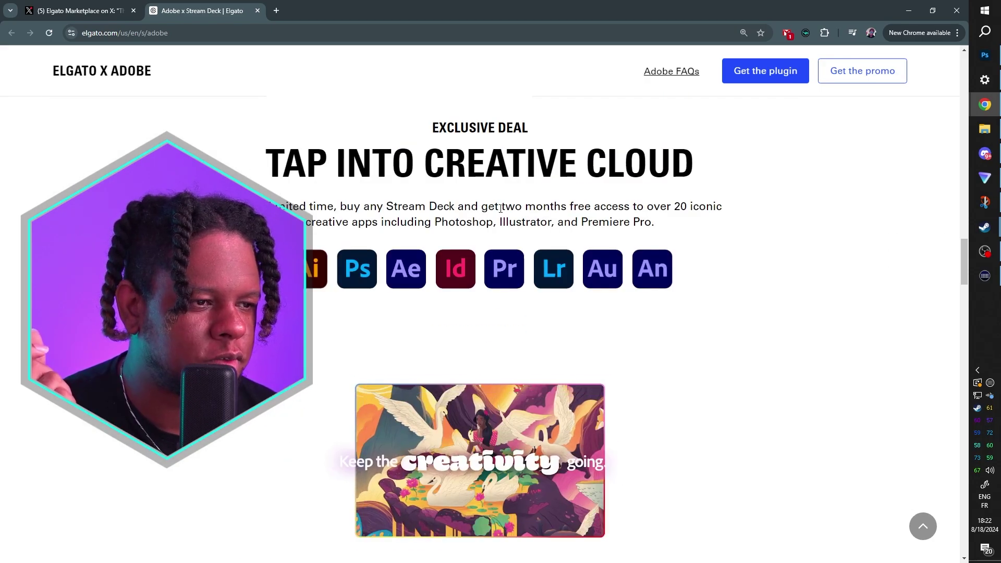
left_click_drag(500, 207, 611, 209)
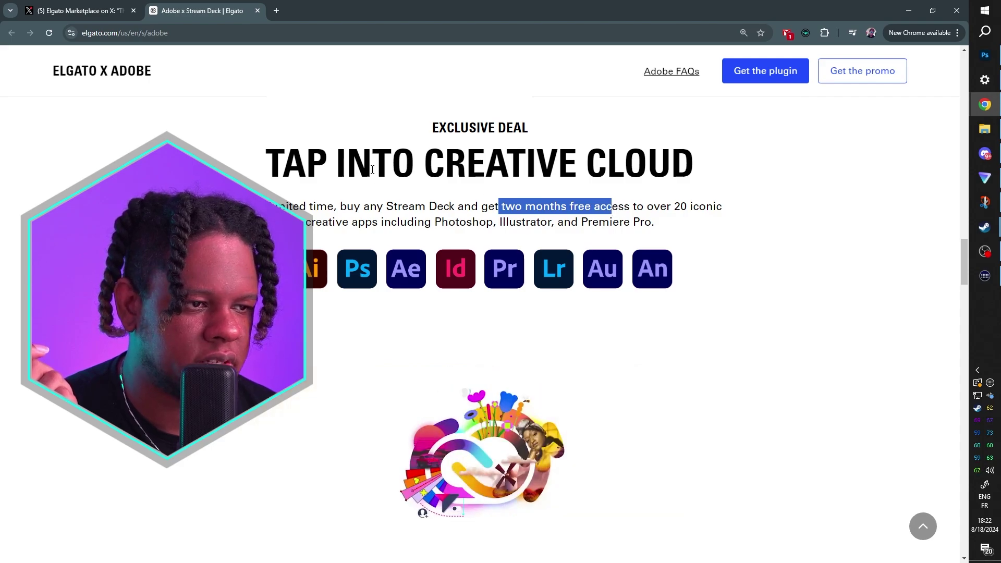
scroll(372, 170, "down", 10)
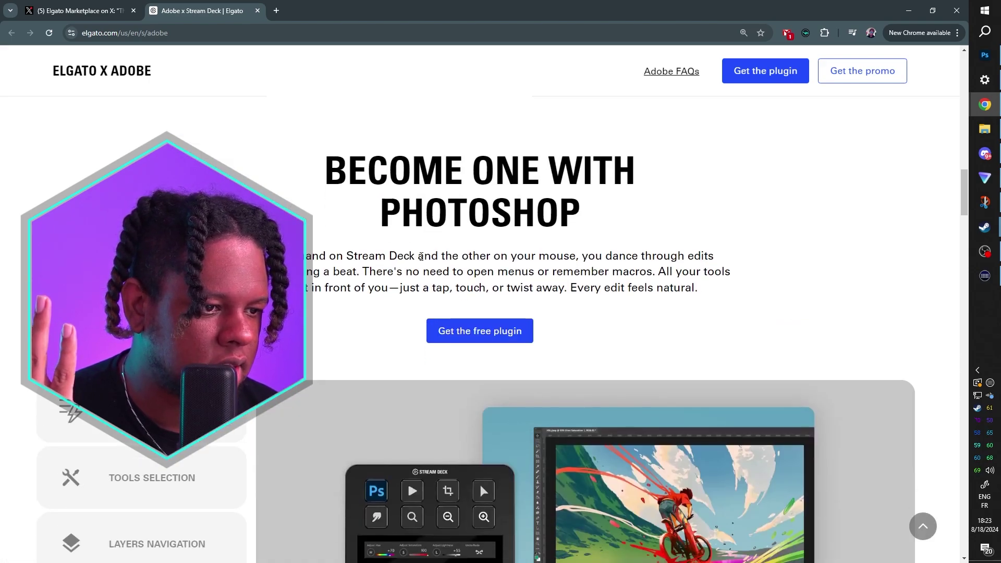
Step: Get the free Adobe Photoshop plugin on Elgato Marketplace, signing in with Twitch
left_click(470, 334)
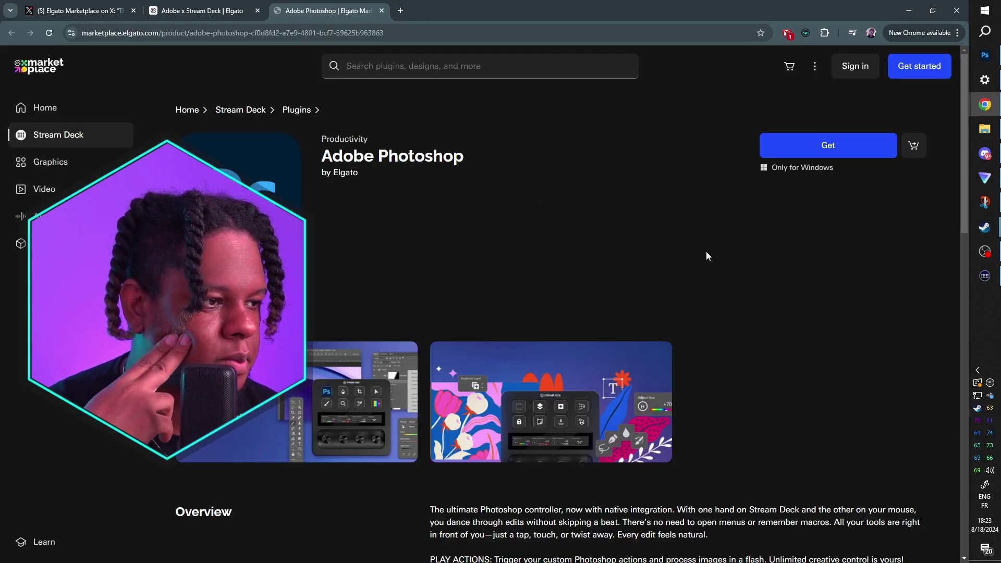
left_click(826, 148)
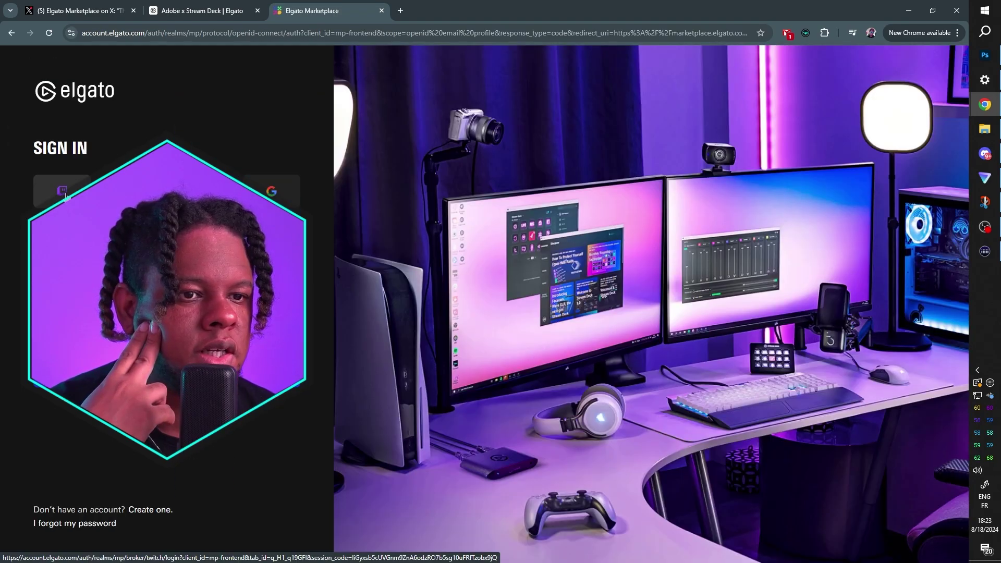
left_click(62, 191)
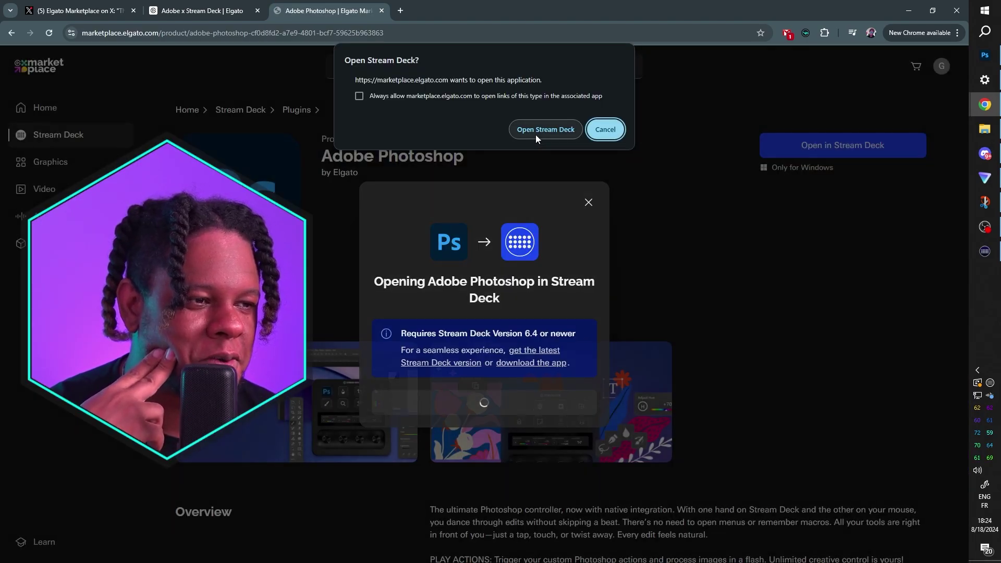
left_click(537, 132)
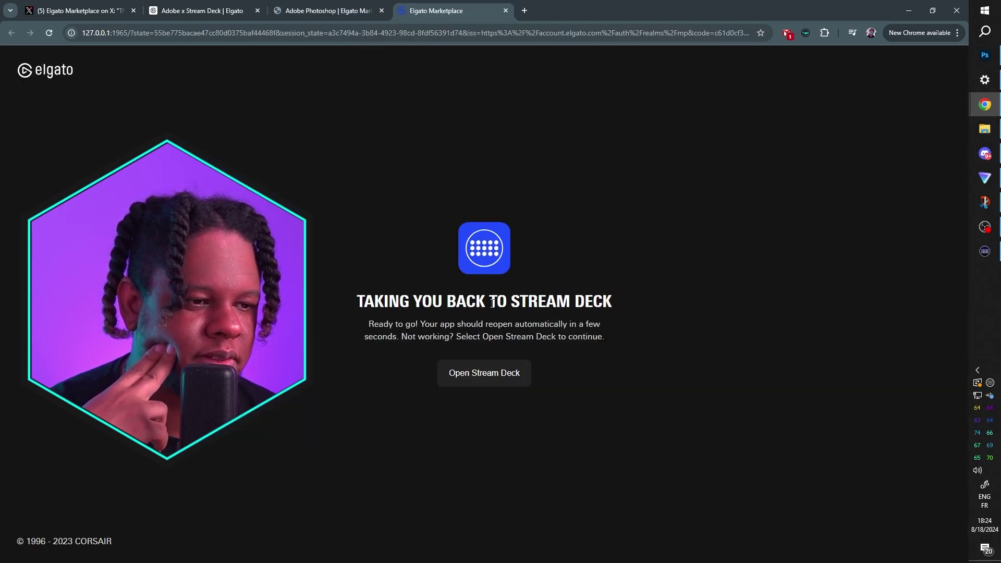
Step: Quit Stream Deck from its tray menu so it can restart
left_click(987, 251)
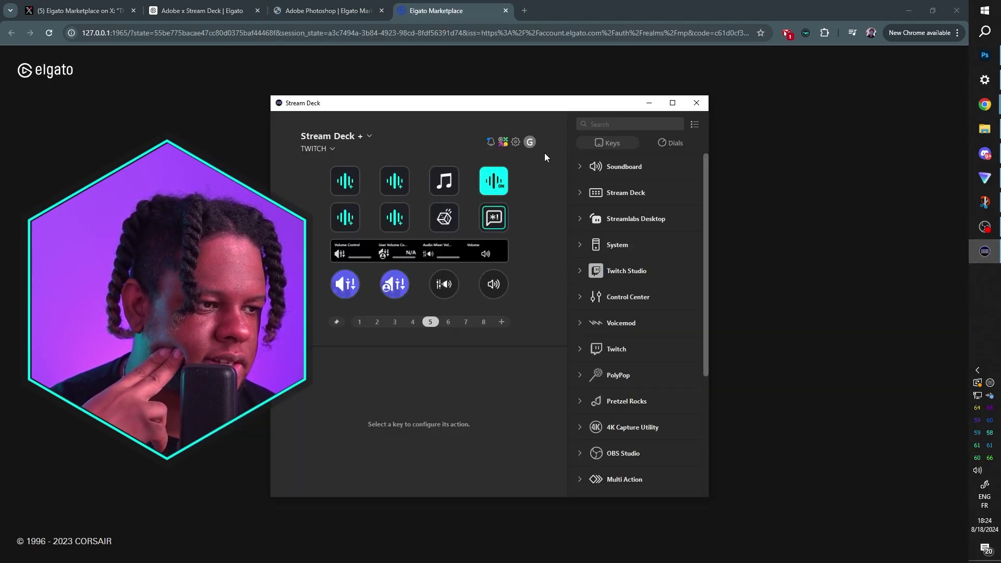
scroll(656, 195, "down", 6)
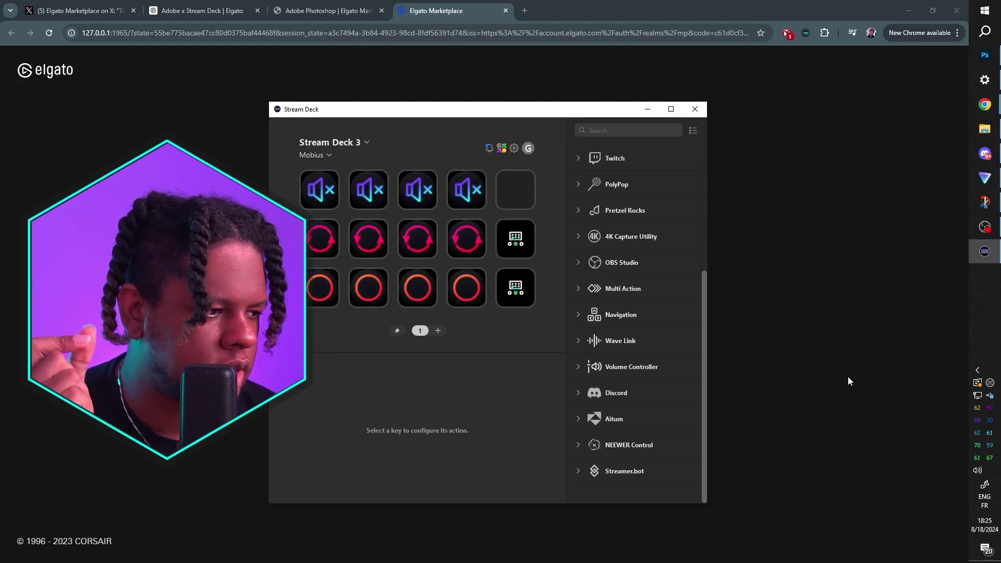
right_click(991, 383)
left_click(928, 505)
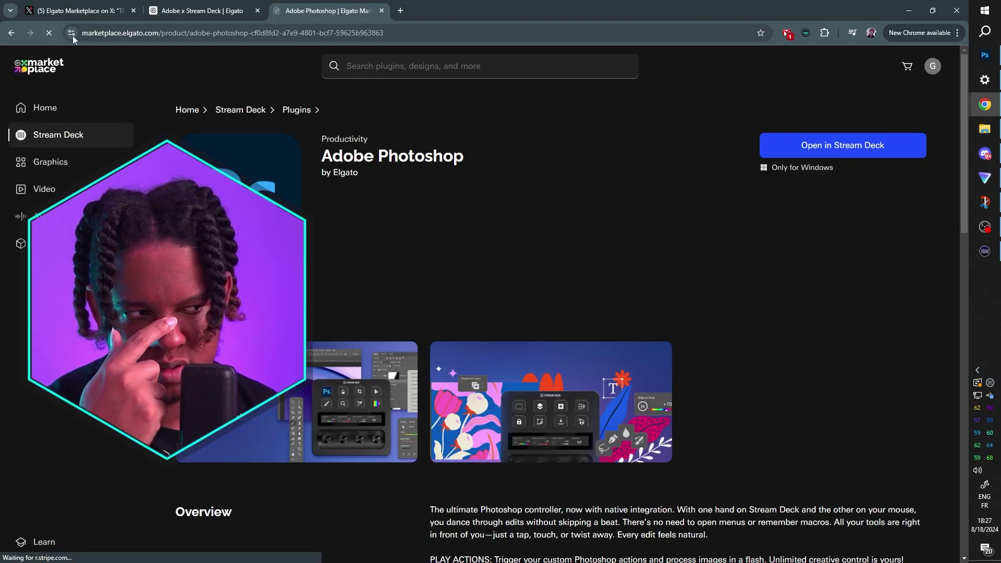
Step: Install the Photoshop plugin into Stream Deck and add a new empty page 9
left_click(843, 146)
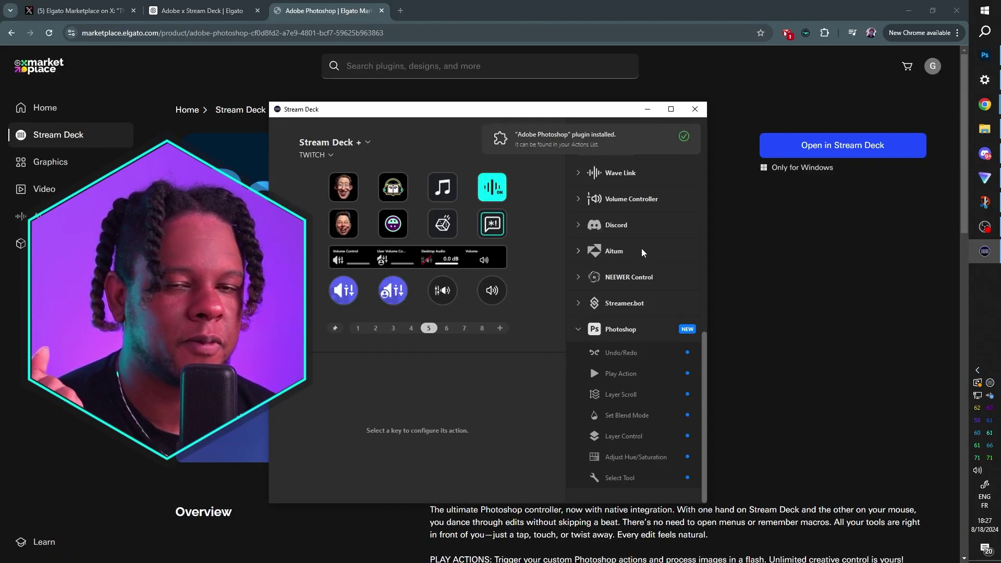
left_click(500, 328)
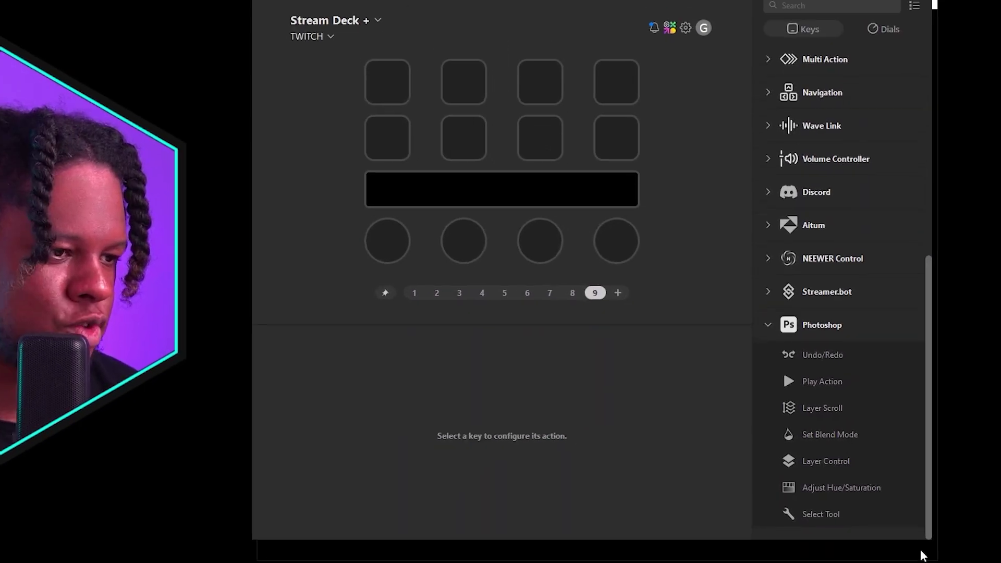
Step: Place an Undo/Redo action on the first key, set to Undo
left_click_drag(681, 230, 170, 0)
left_click_drag(495, 185, 493, 183)
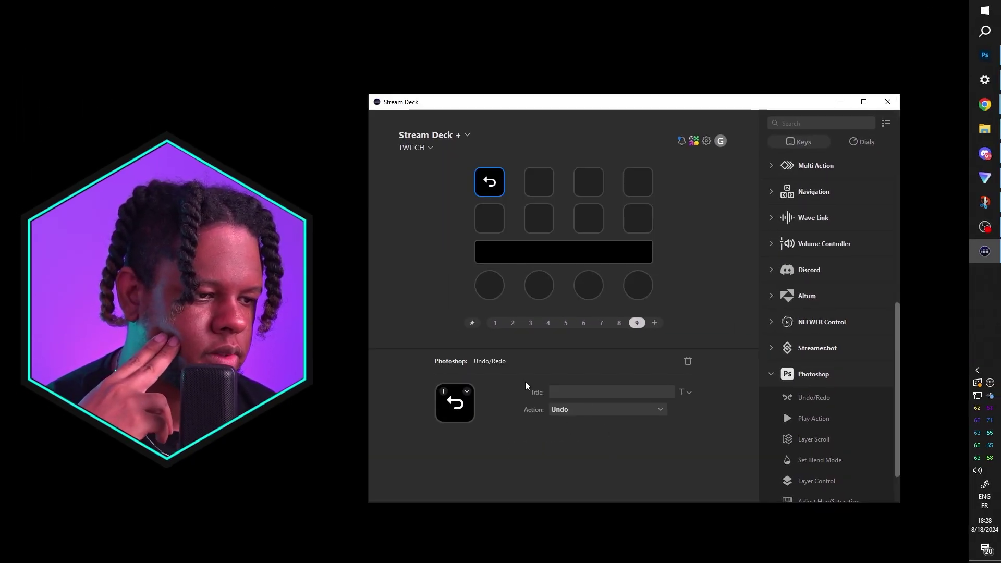
left_click(615, 409)
left_click(592, 421)
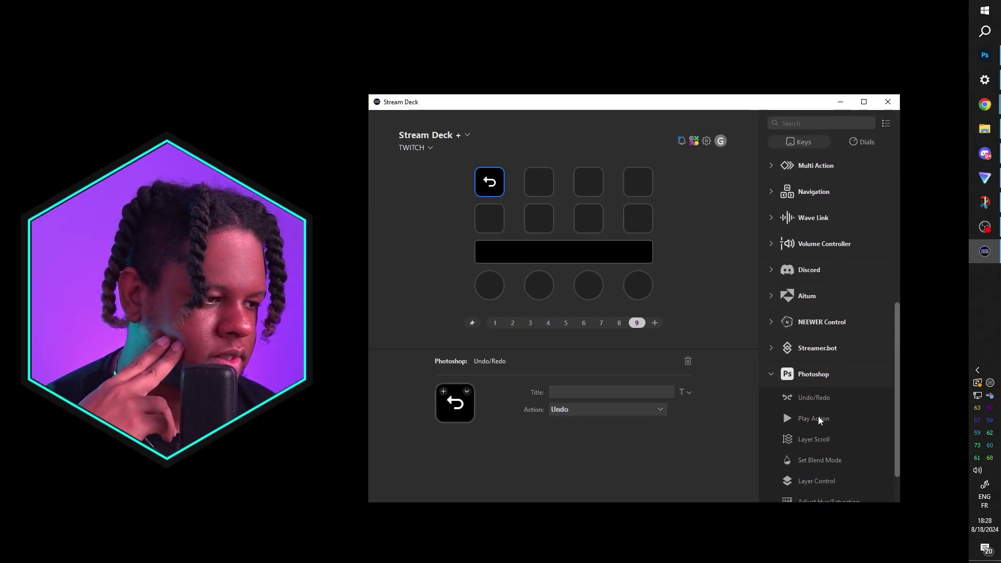
Step: Add a Play Action key using the Default Actions set and Vignette (selection)
left_click_drag(813, 418, 539, 182)
left_click(661, 410)
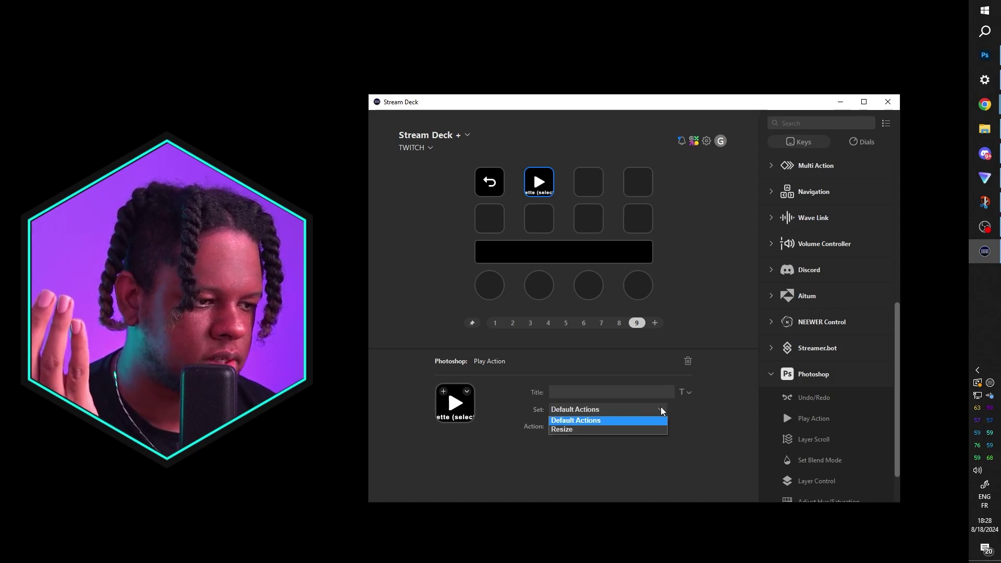
left_click(661, 410)
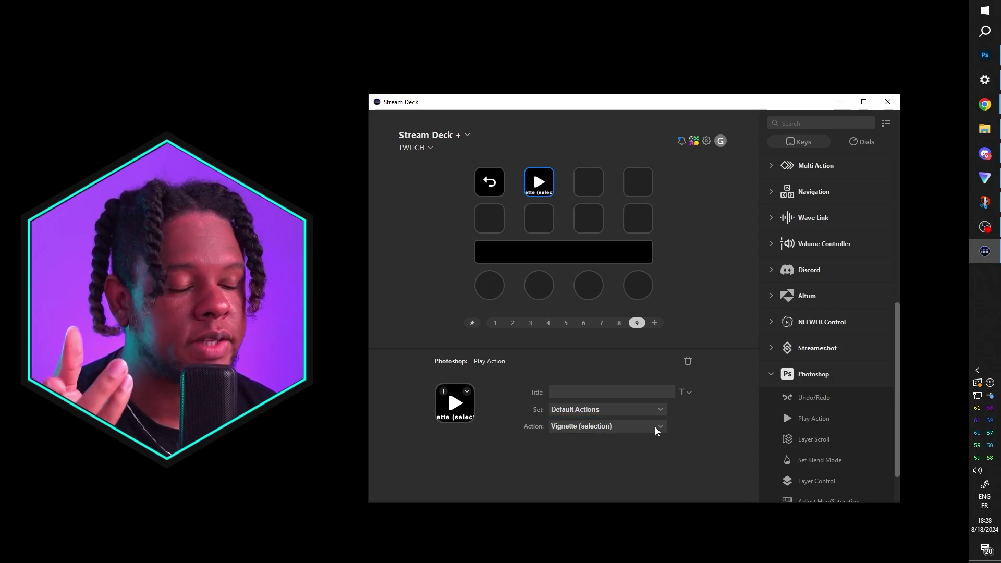
left_click(657, 428)
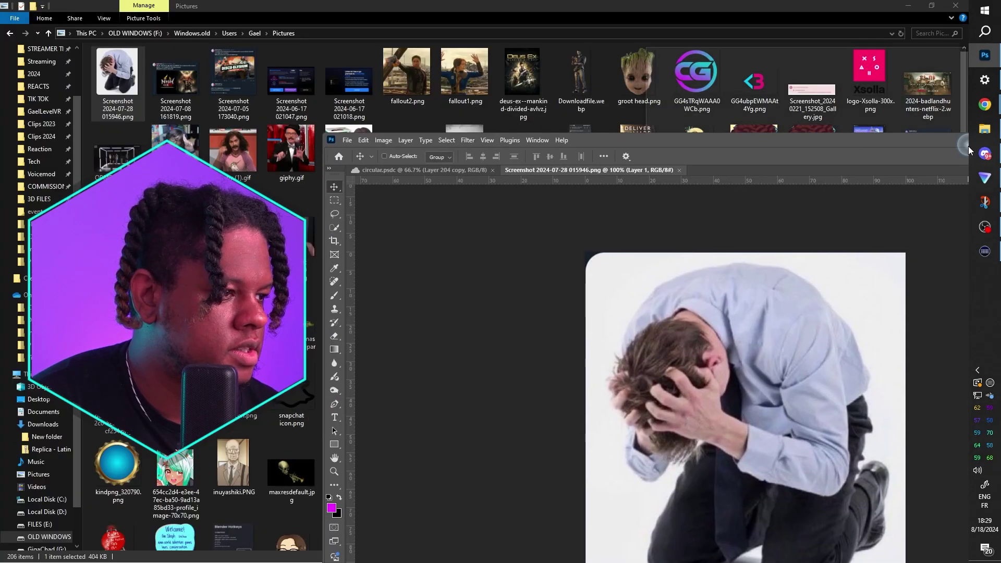
Step: Open Photoshop's Actions panel and scroll through the Default Actions and Resize sets
left_click_drag(968, 146, 969, 146)
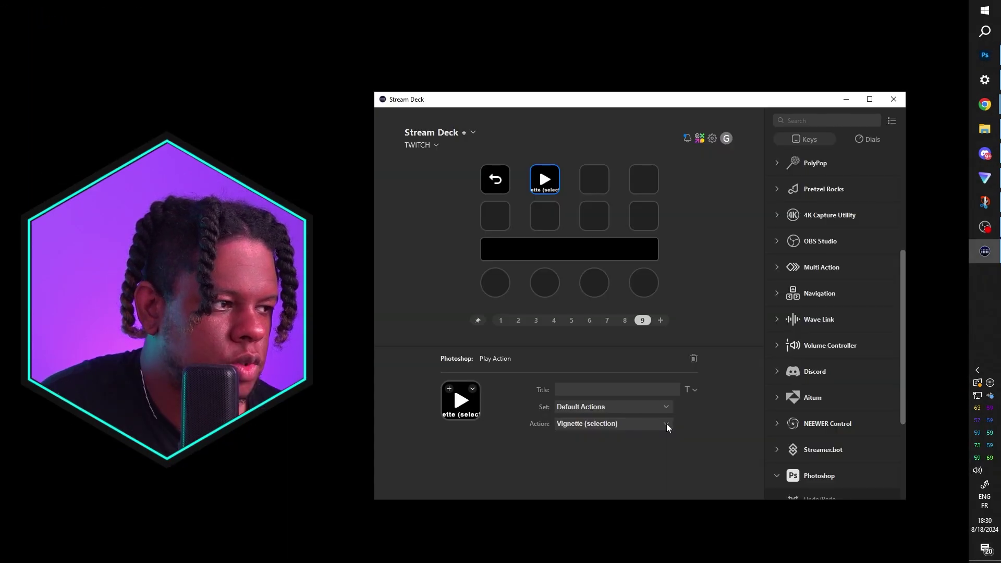
left_click(610, 423)
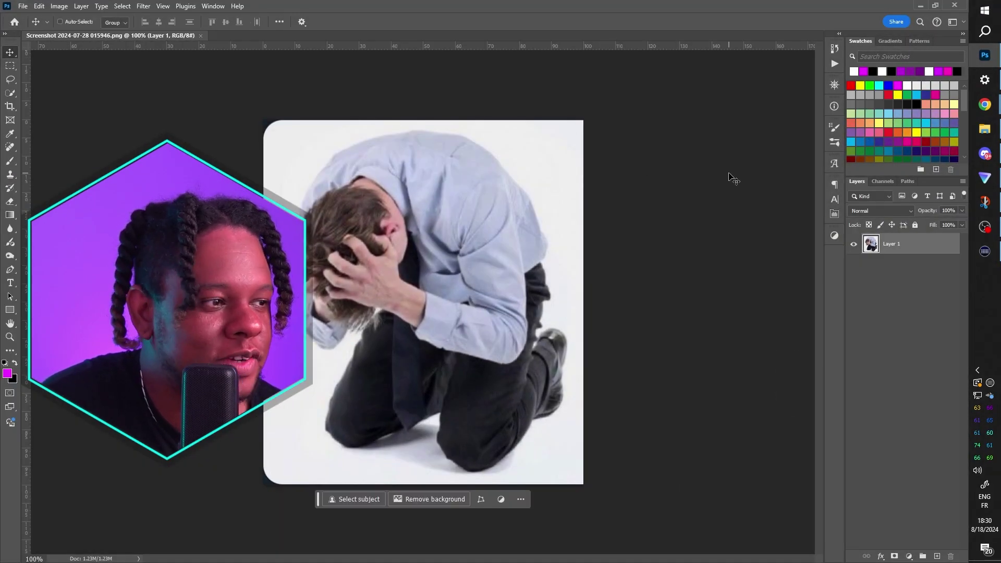
left_click(834, 65)
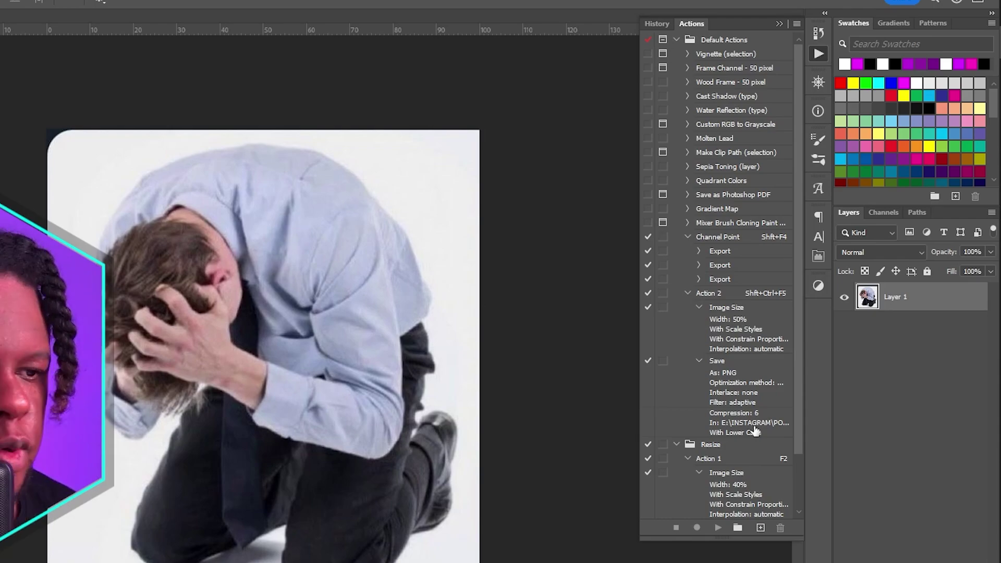
scroll(768, 384, "down", 3)
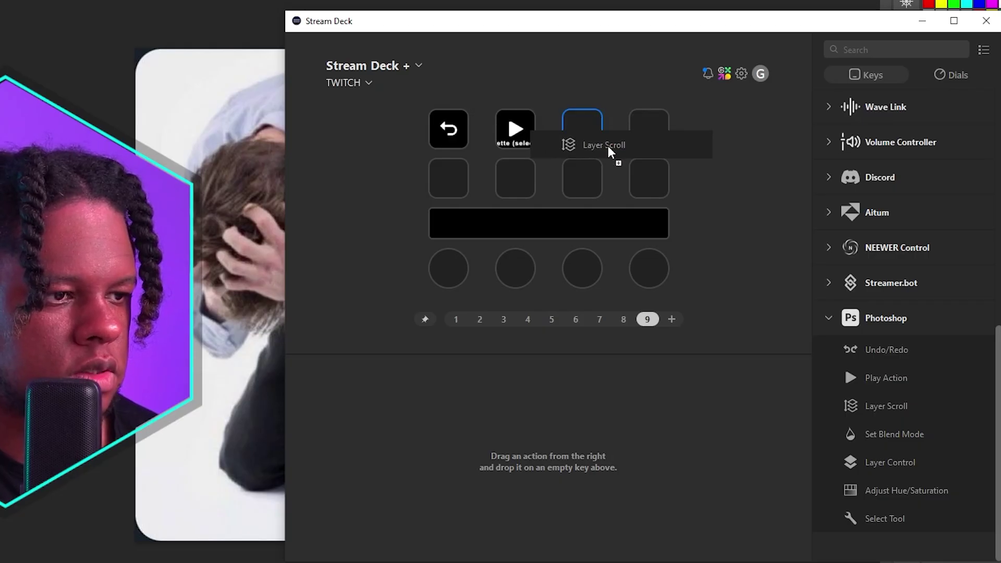
Step: Add a Layer Scroll key that scrolls layers Down
left_click_drag(607, 150, 598, 155)
left_click(676, 443)
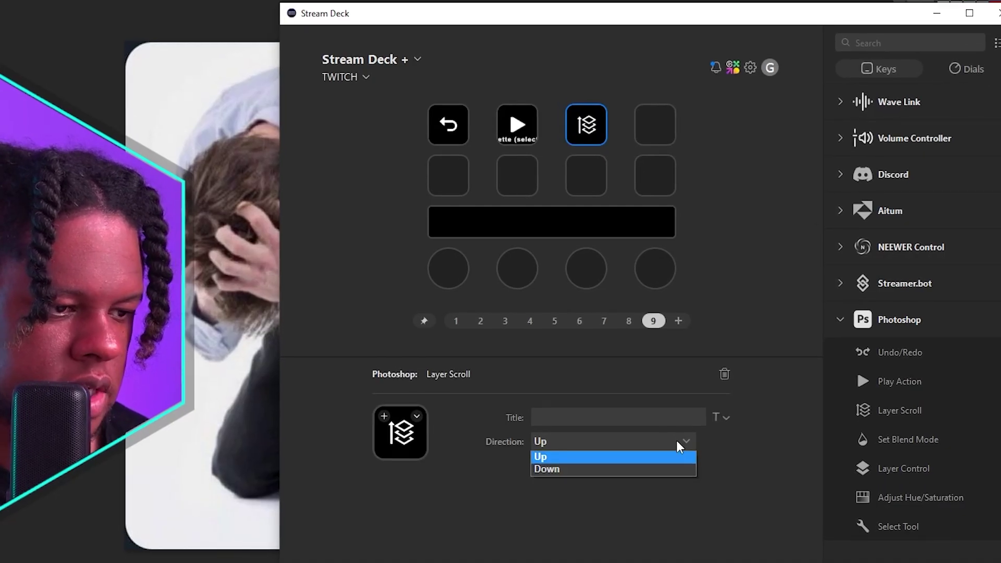
left_click(636, 467)
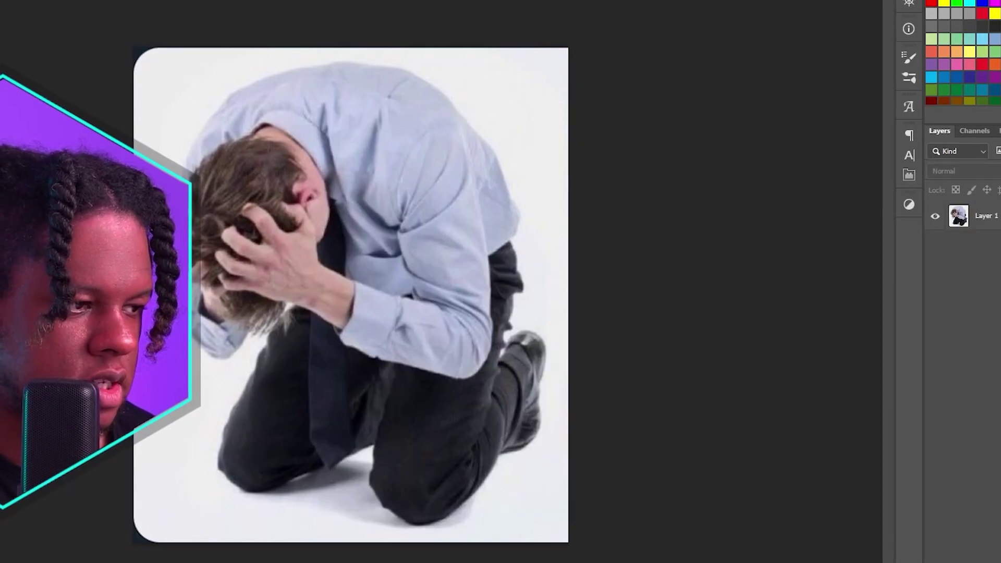
Step: Duplicate Layer 1 with Ctrl+J and step the layer selection down one layer
key("ctrl+j")
key("ctrl+j")
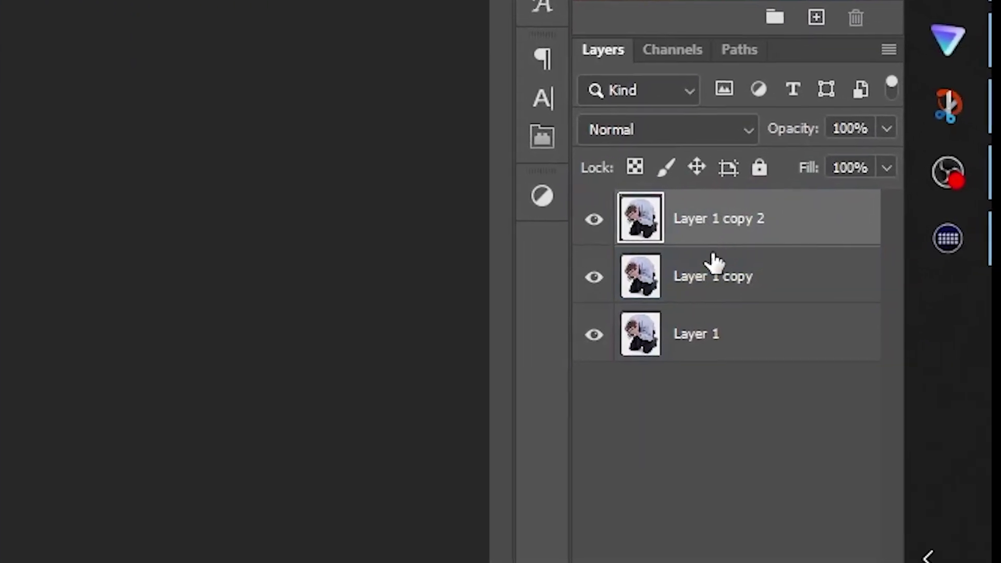
key("alt+bracketleft")
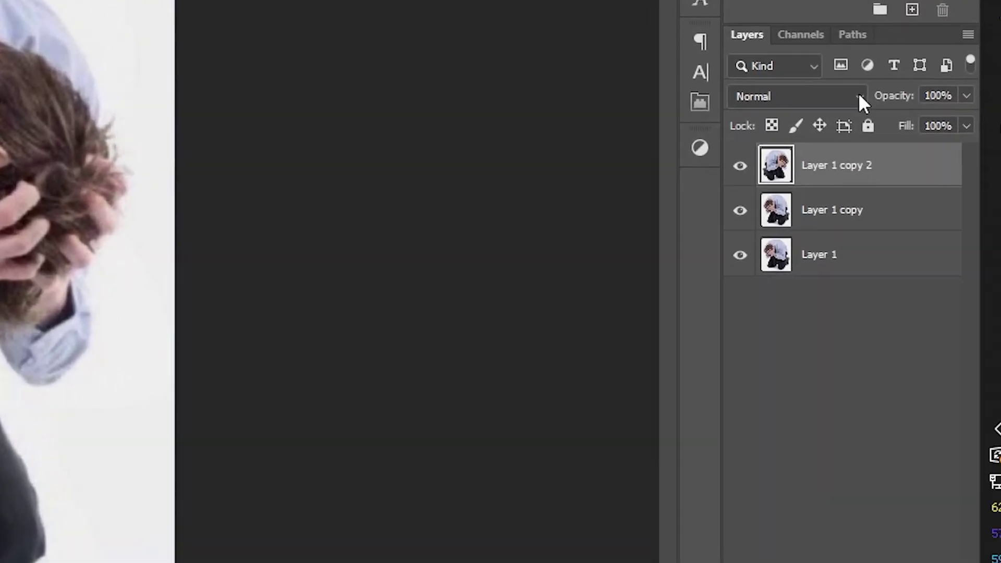
left_click(993, 165)
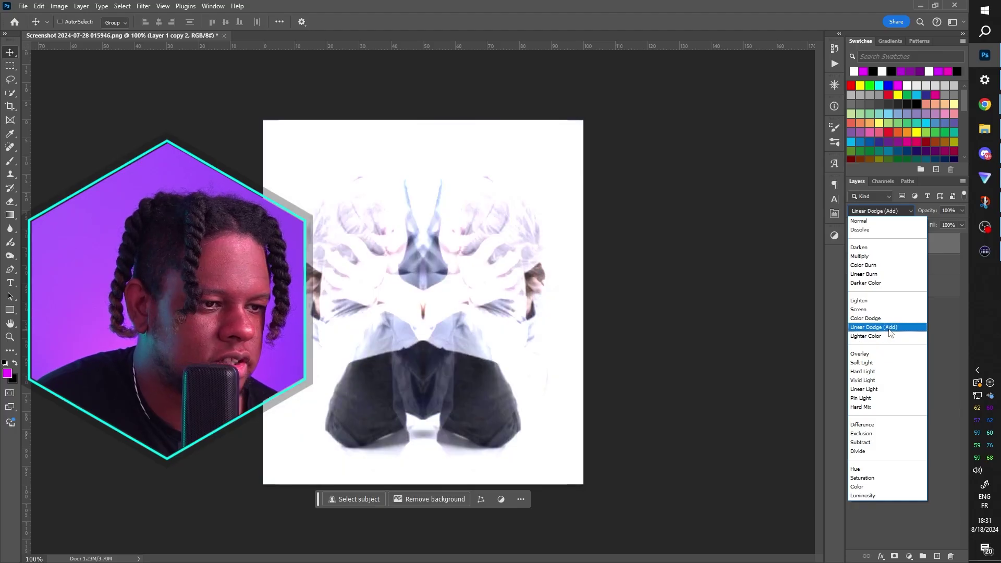
Step: Apply Overlay to the top layer and set the Set Blend Mode key to Overlay
left_click(874, 354)
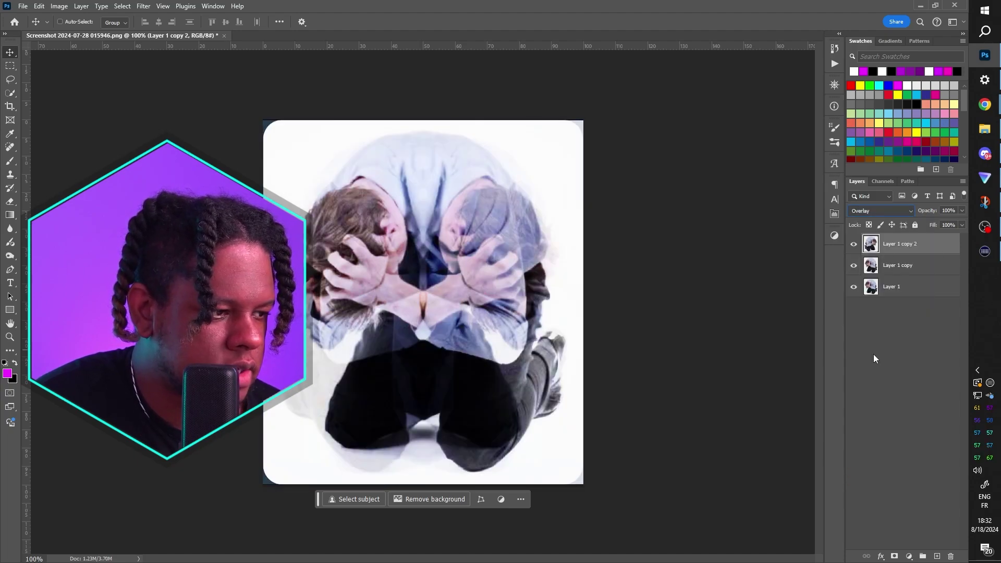
left_click(984, 251)
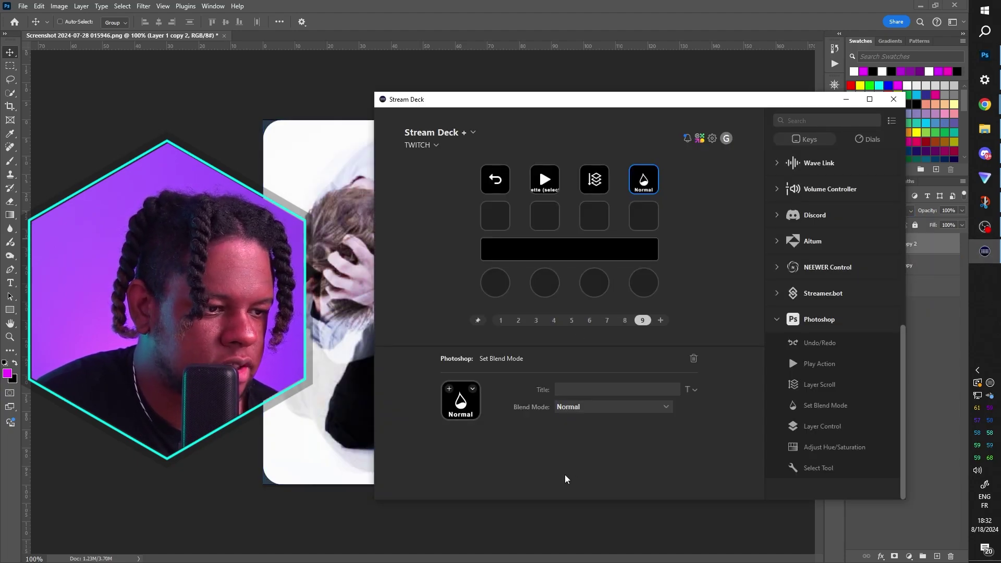
left_click(644, 407)
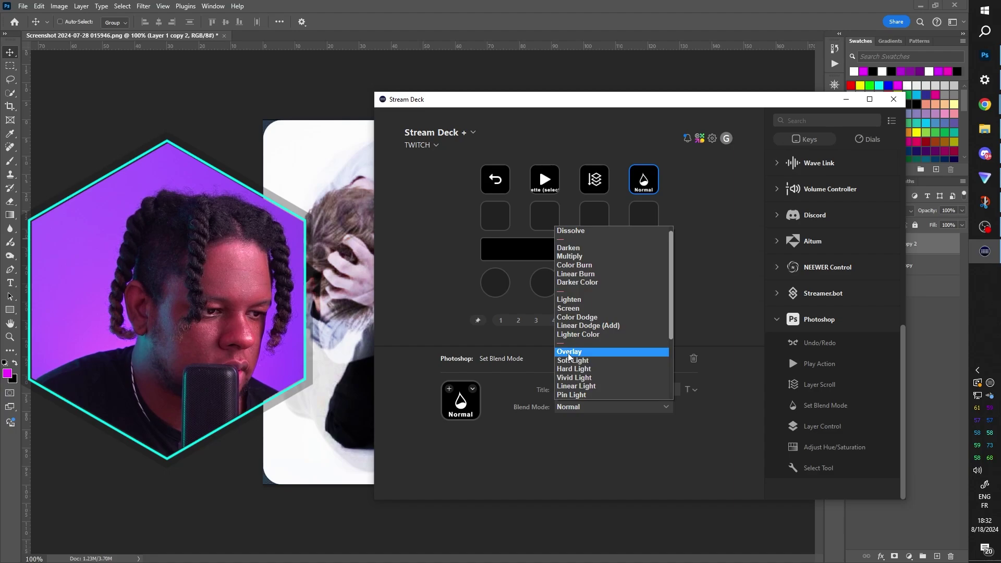
left_click(568, 356)
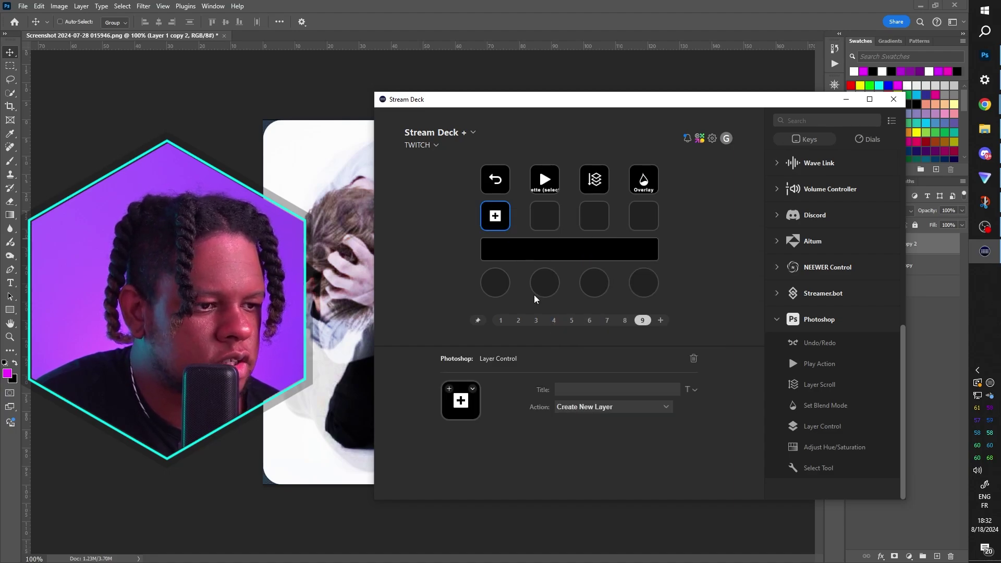
Step: Set the new Layer Control key to Add Mask Layer and return to Photoshop
left_click(651, 410)
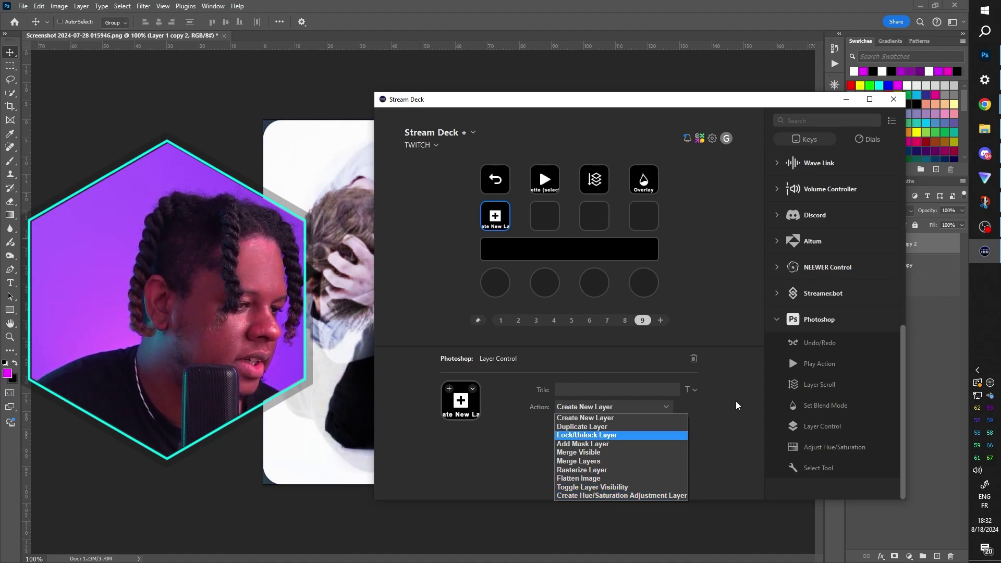
left_click(597, 445)
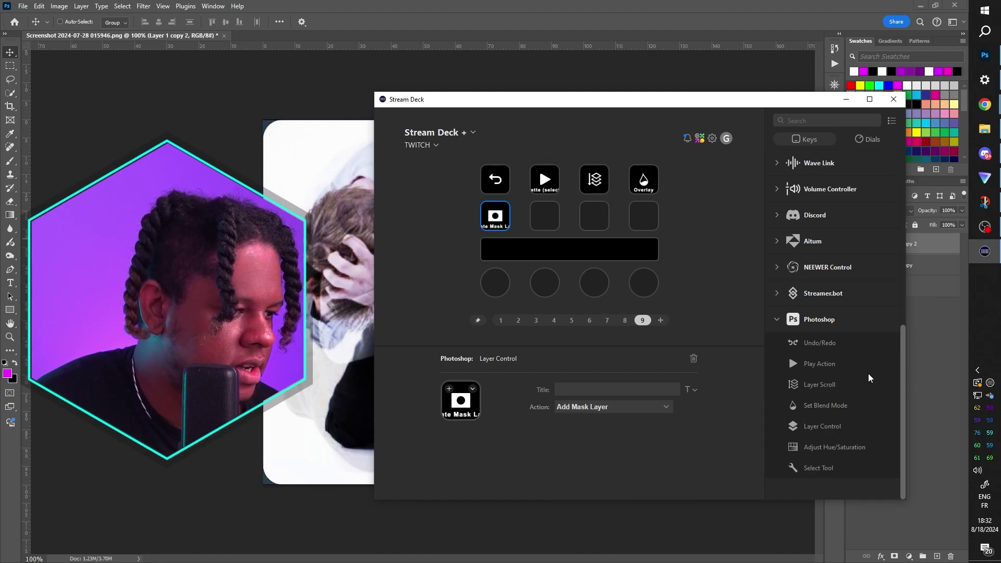
key("alt+Tab")
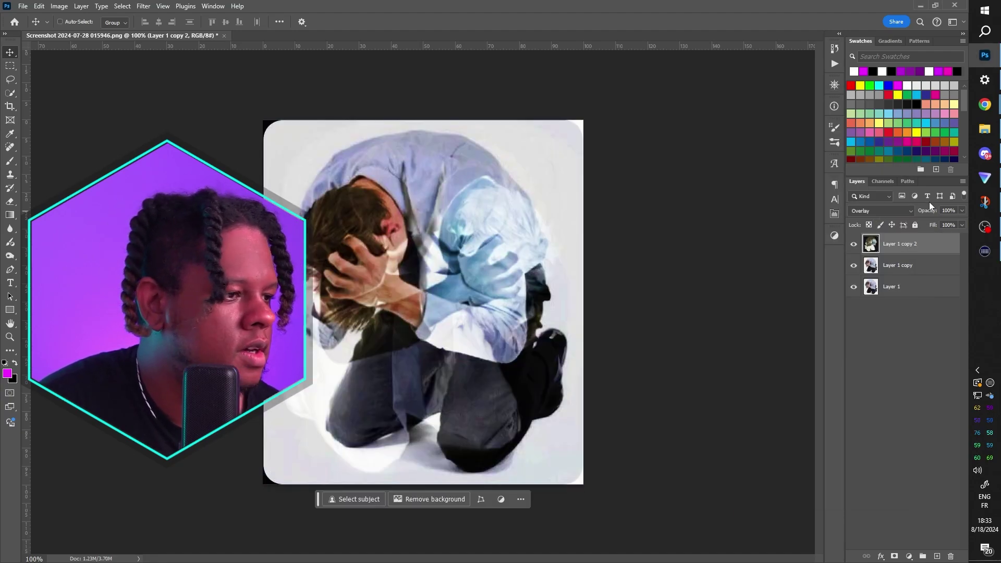
Step: Set Layer 1 copy 2 back to Normal blending and add a layer mask
left_click(878, 211)
left_click(861, 222)
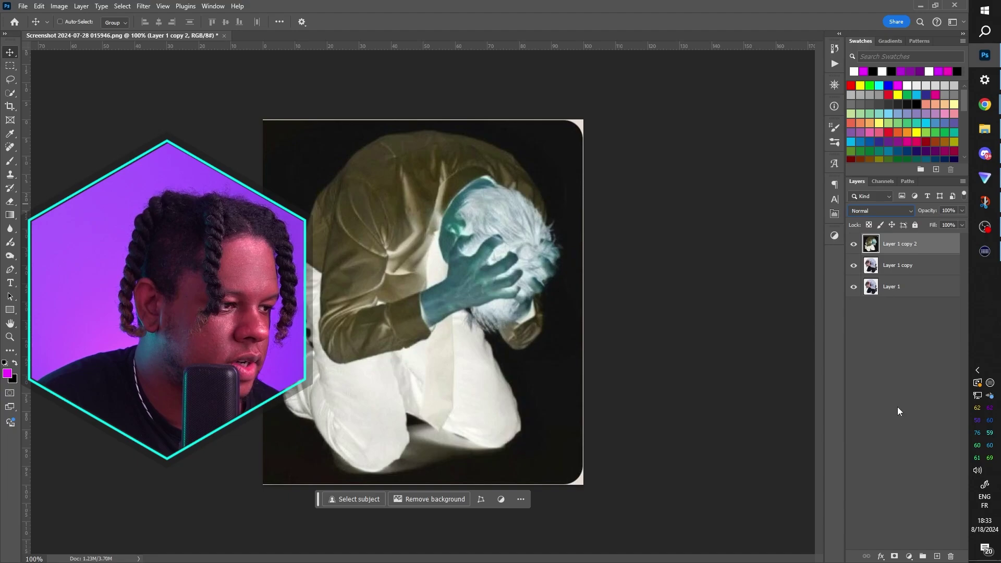
left_click(893, 557)
Step: Paint the mask over the head with a 66 px black brush at 100% opacity and flow
key("b")
right_click(598, 286)
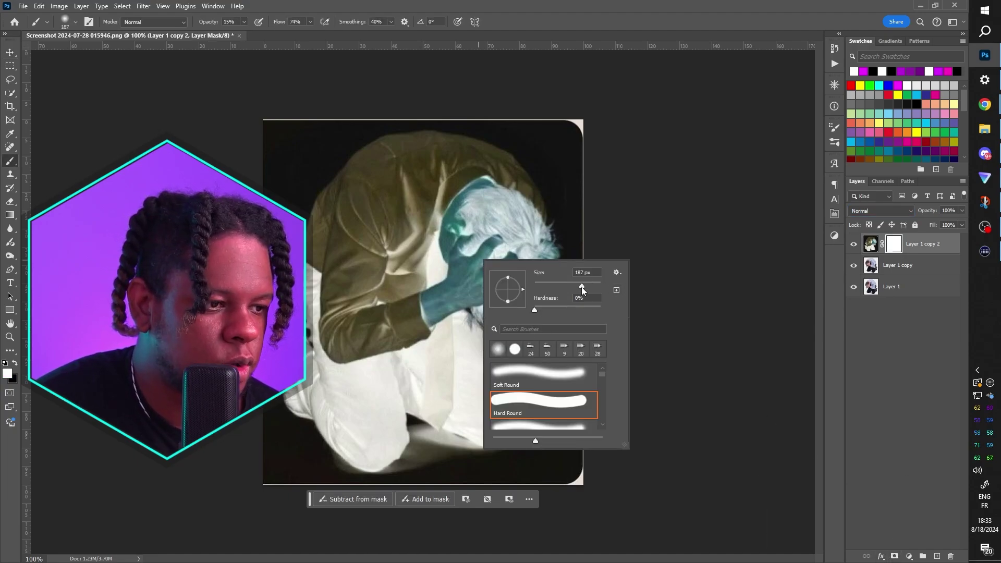
left_click_drag(582, 287, 554, 289)
left_click(16, 364)
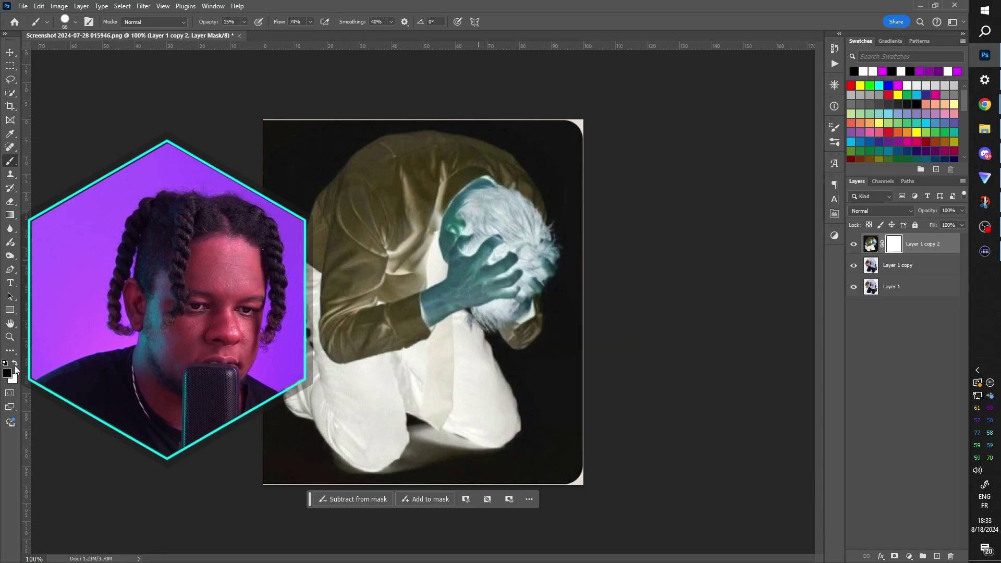
key("0")
left_click_drag(311, 23, 403, 40)
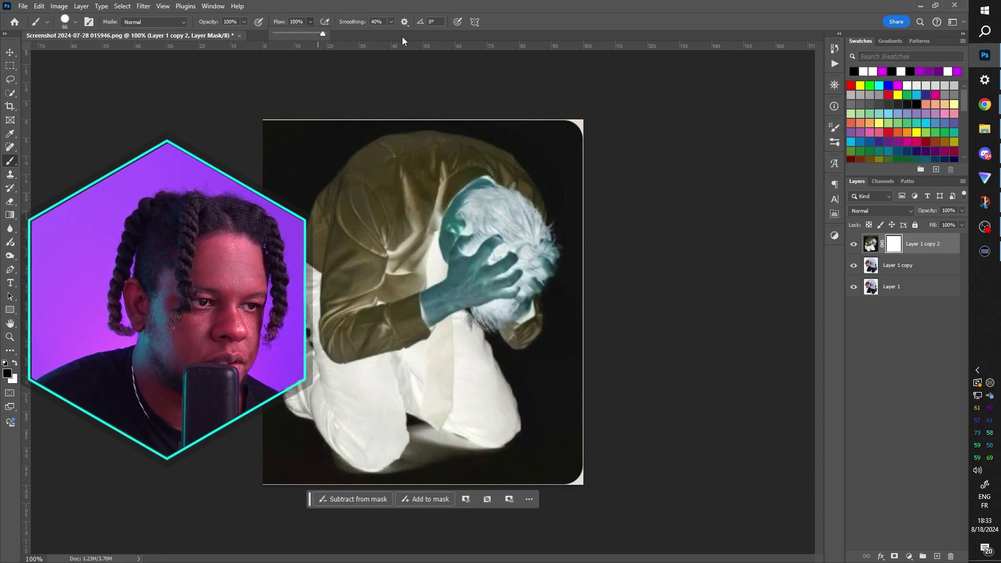
mouse_move(490, 225)
left_mouse_down()
mouse_move(459, 230)
mouse_move(474, 210)
mouse_move(495, 208)
mouse_move(528, 241)
mouse_move(527, 276)
mouse_move(505, 302)
mouse_move(477, 288)
mouse_move(474, 234)
mouse_move(505, 284)
mouse_move(518, 248)
mouse_move(473, 237)
mouse_move(497, 314)
mouse_move(523, 289)
mouse_move(525, 270)
mouse_move(548, 264)
mouse_move(538, 241)
mouse_move(496, 211)
left_mouse_up()
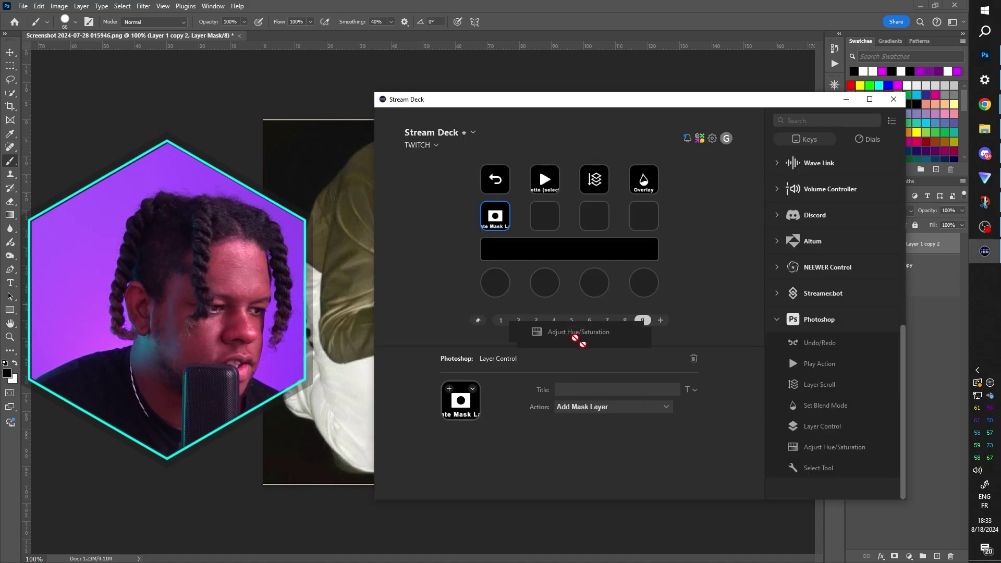
Step: Add an Adjust Hue/Saturation key that shifts the Blues range hue in +1 steps
left_click_drag(578, 339, 544, 216)
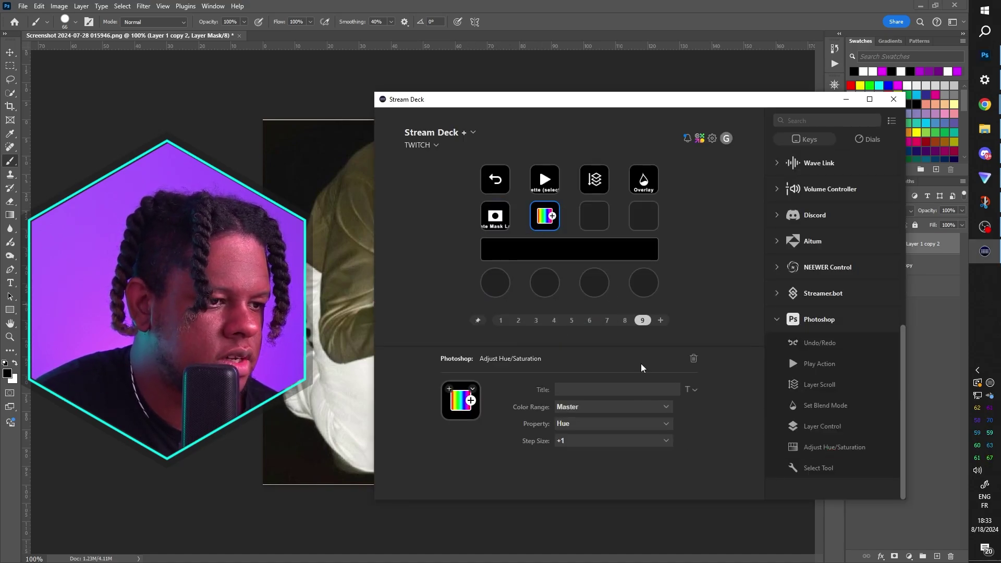
left_click(666, 406)
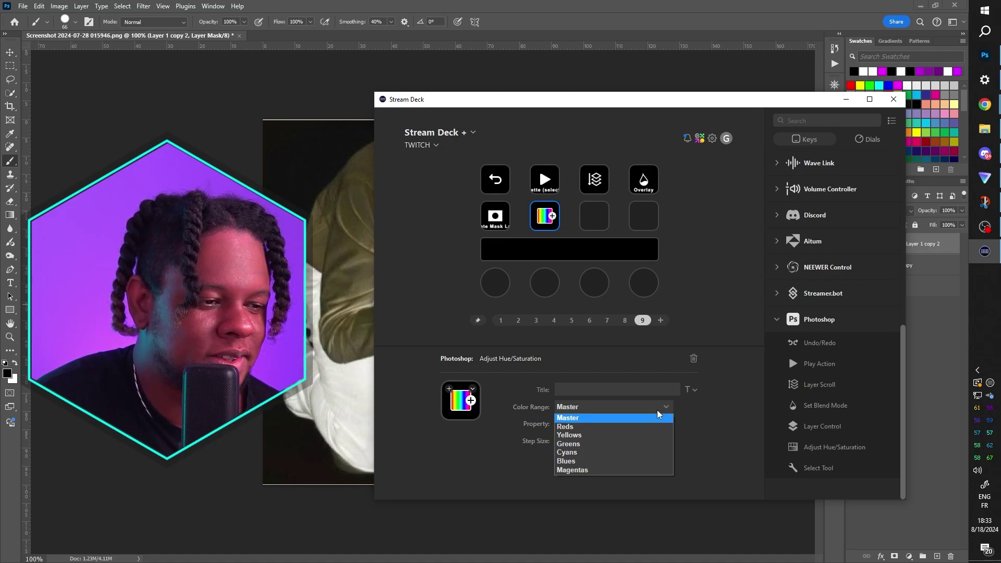
left_click(617, 462)
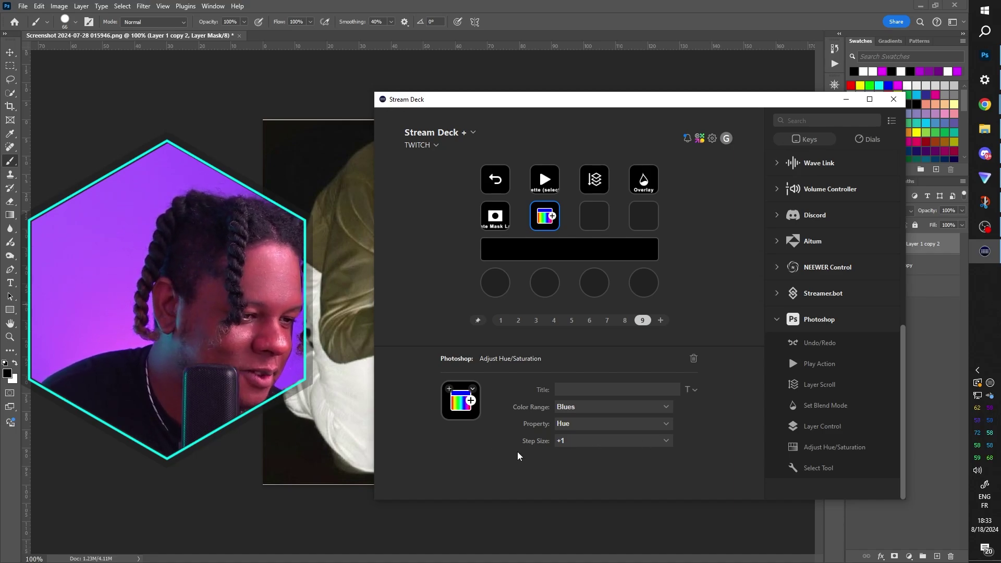
left_click(666, 442)
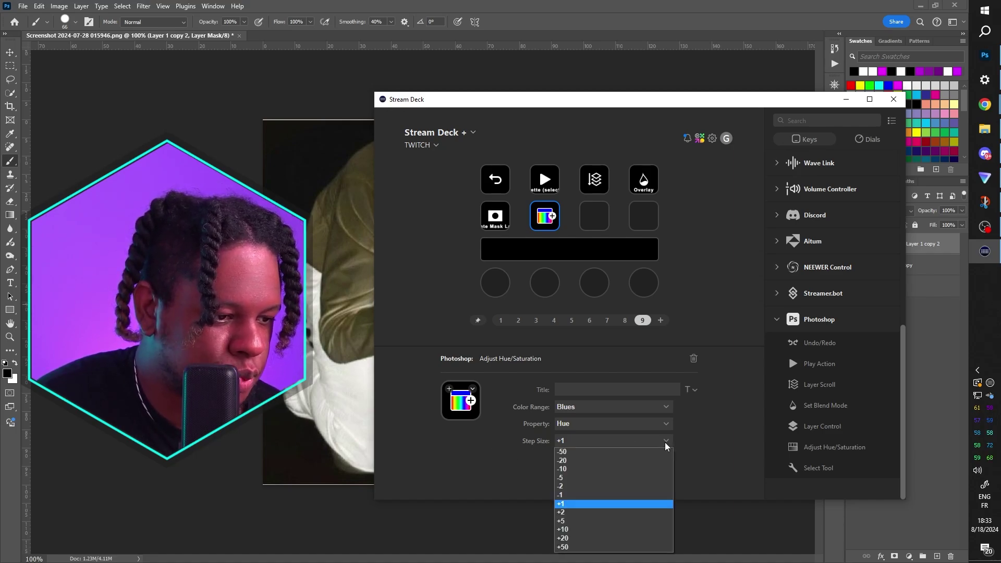
left_click(667, 445)
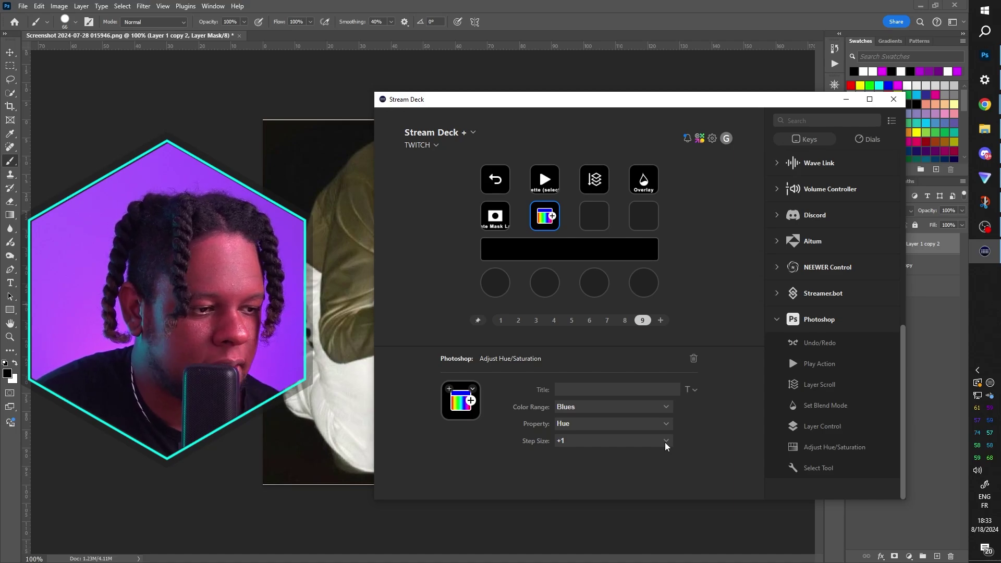
left_click(666, 442)
left_click(477, 458)
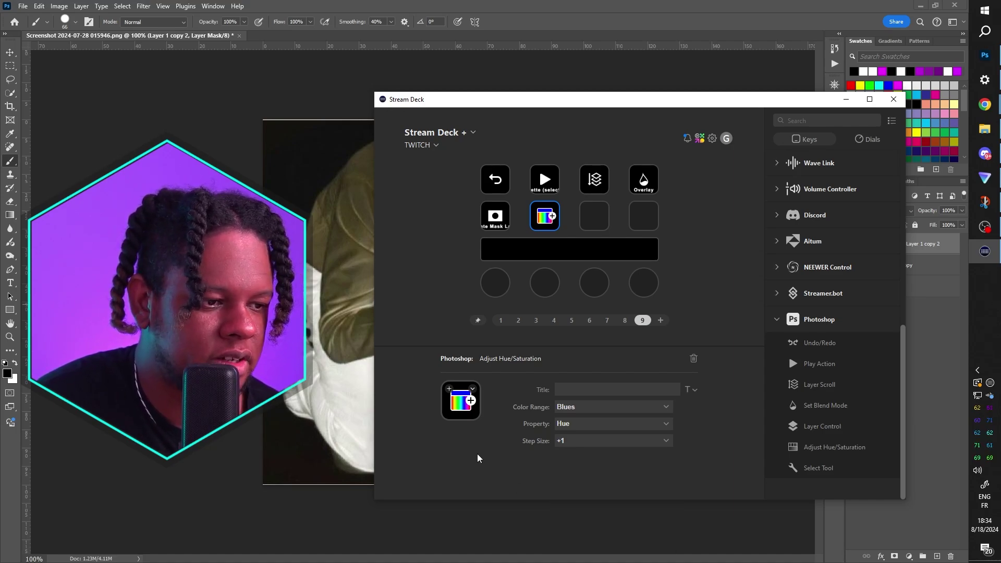
mouse_move(818, 467)
left_mouse_down()
mouse_move(592, 240)
mouse_move(595, 216)
left_mouse_up()
Step: Set the new Select Tool key's tool to Brush Tool
left_click(666, 407)
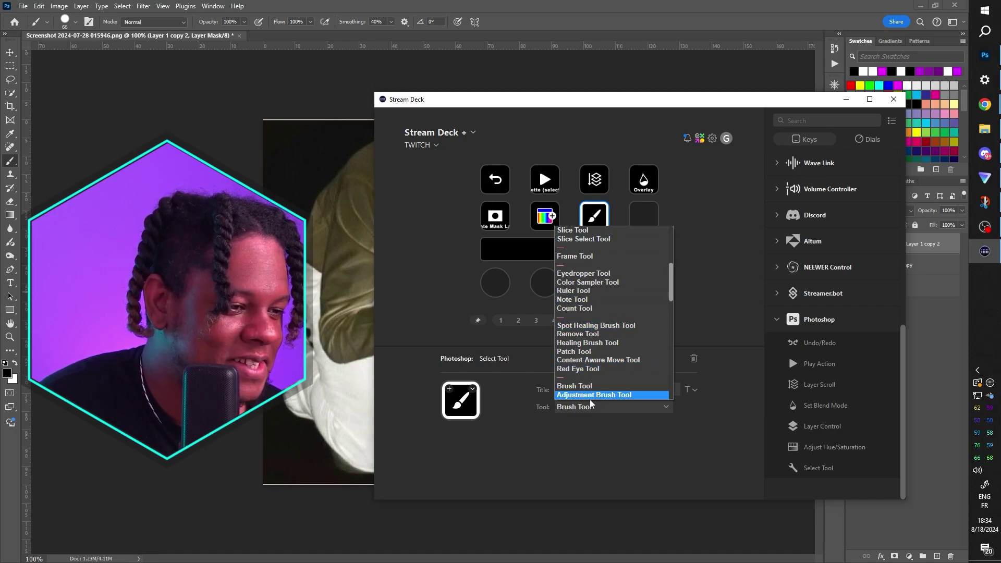
left_click(590, 386)
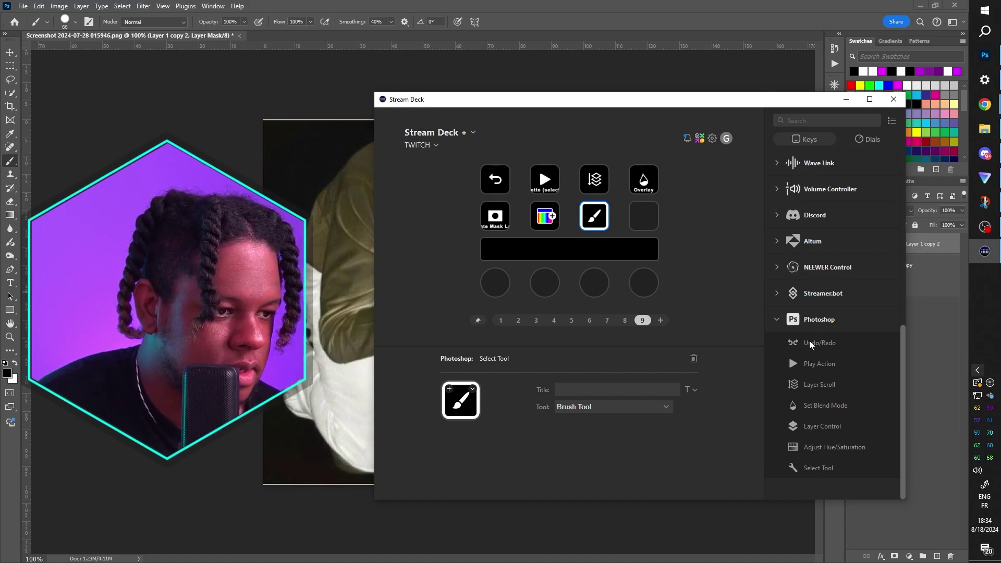
Step: Put Undo/Redo on the first dial and Layer Control on the second, keeping touch as Create New Layer
left_click(869, 140)
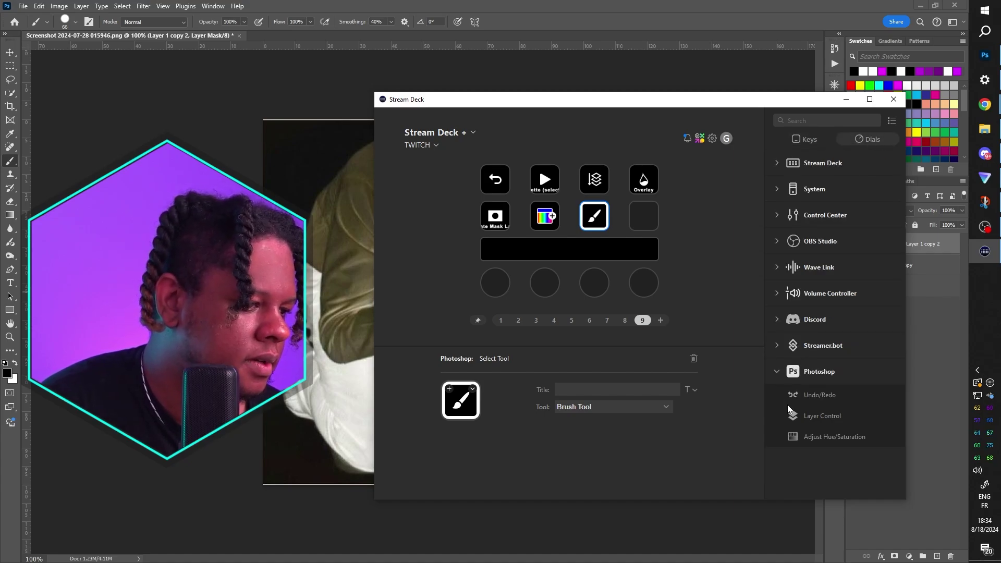
left_click_drag(816, 401, 497, 290)
left_click_drag(830, 420, 544, 283)
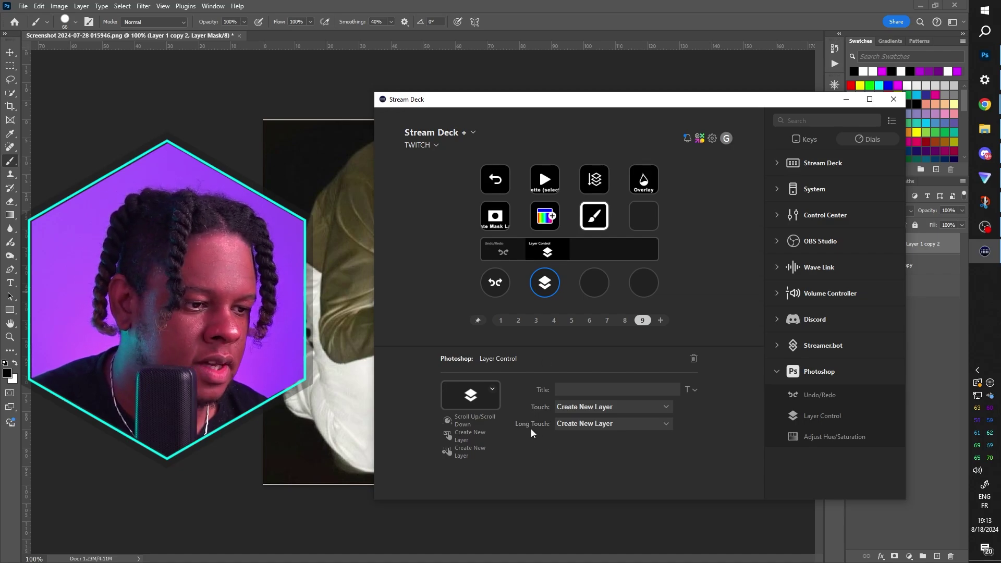
left_click(612, 406)
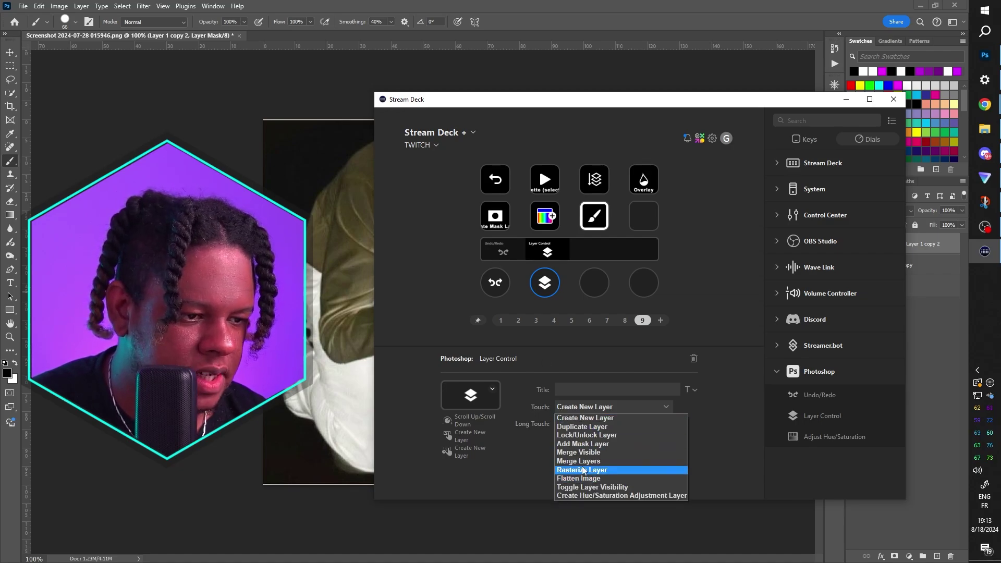
left_click(584, 417)
left_click(612, 423)
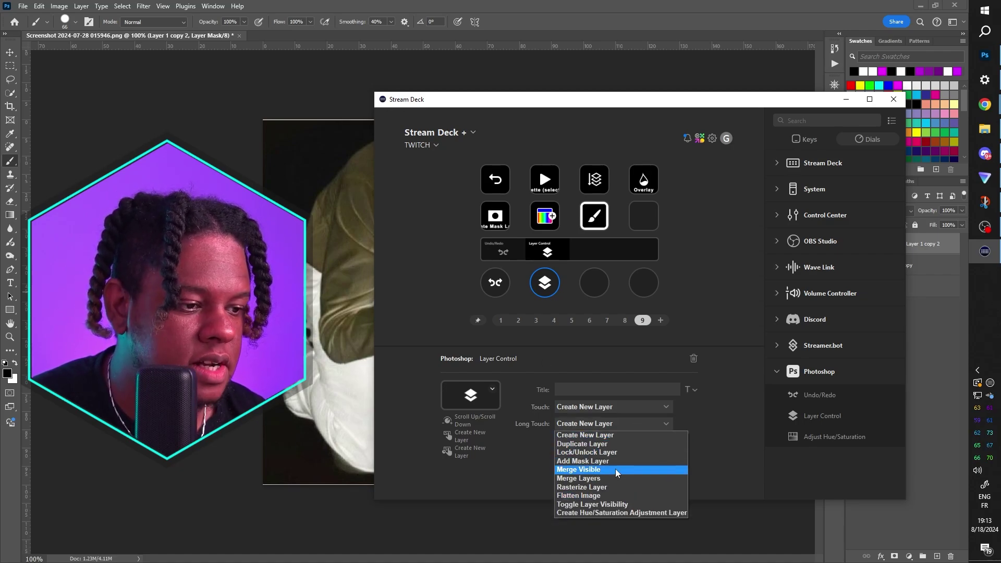
left_click(537, 474)
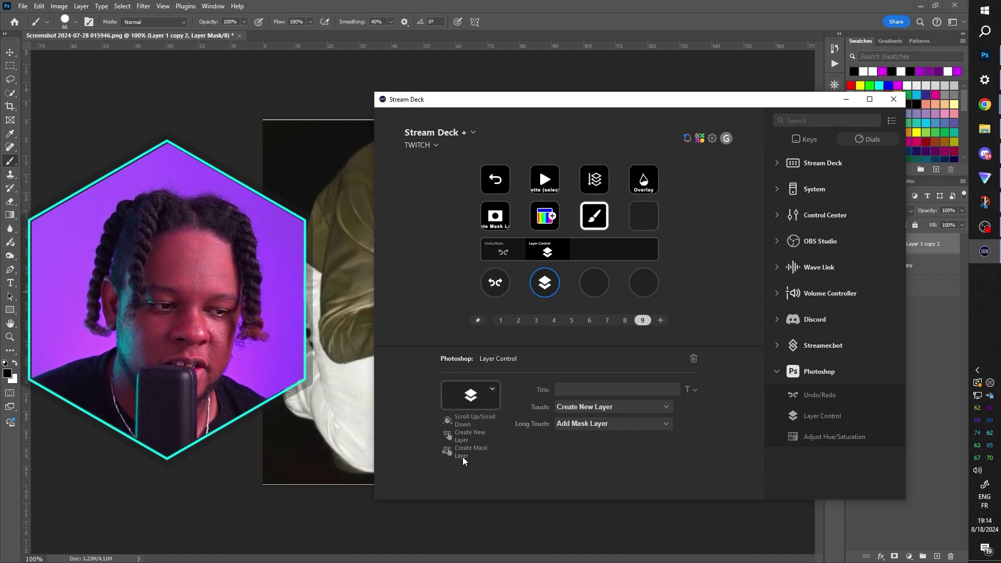
Step: Add a Hue/Saturation adjustment to the third dial with Property kept on Hue
left_click_drag(833, 436, 594, 282)
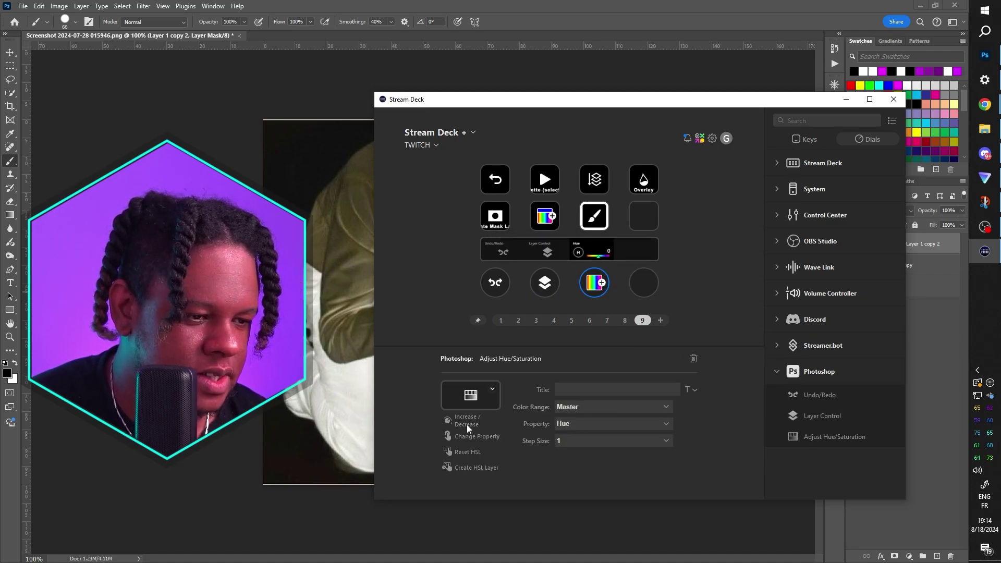
left_click(545, 282)
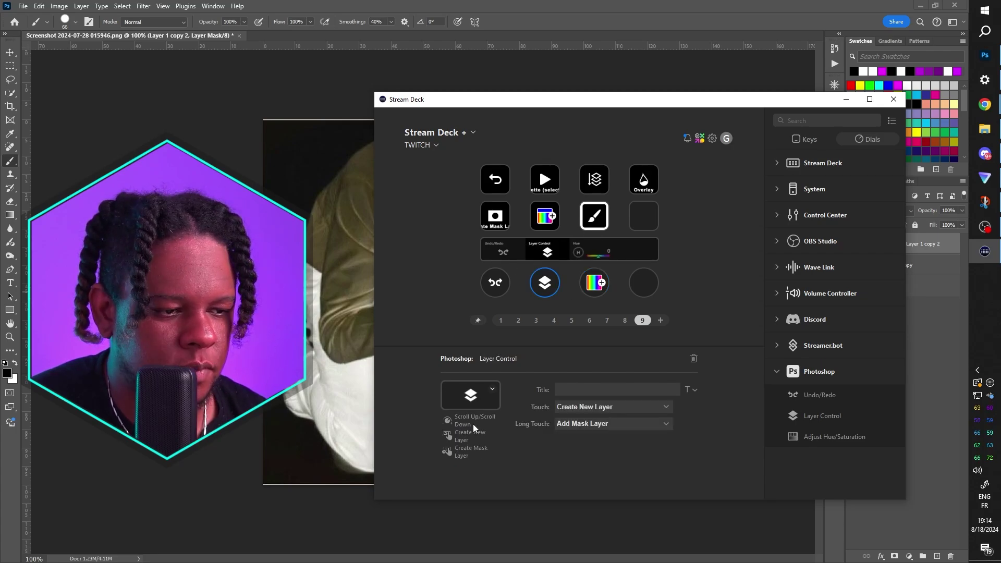
left_click(590, 298)
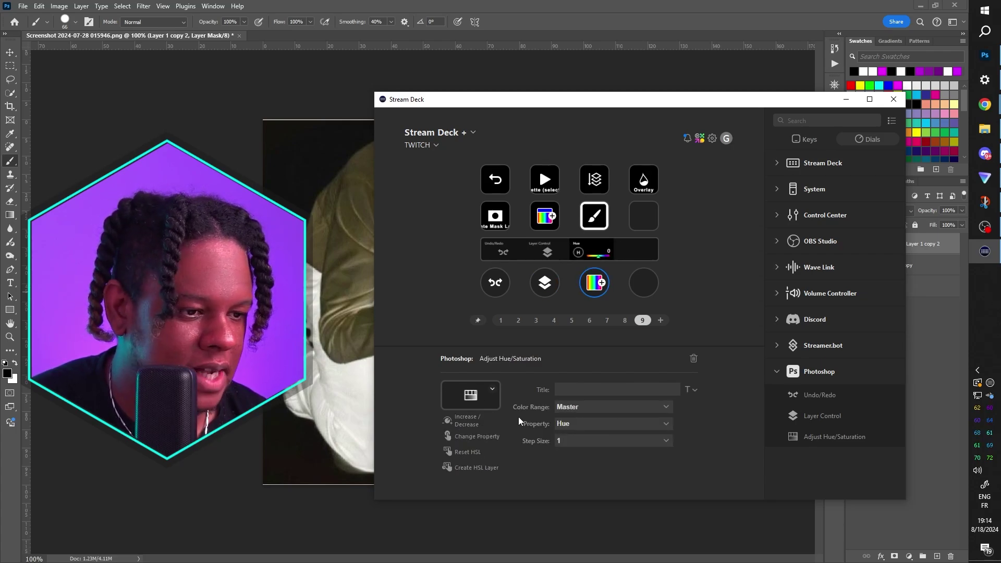
left_click(589, 425)
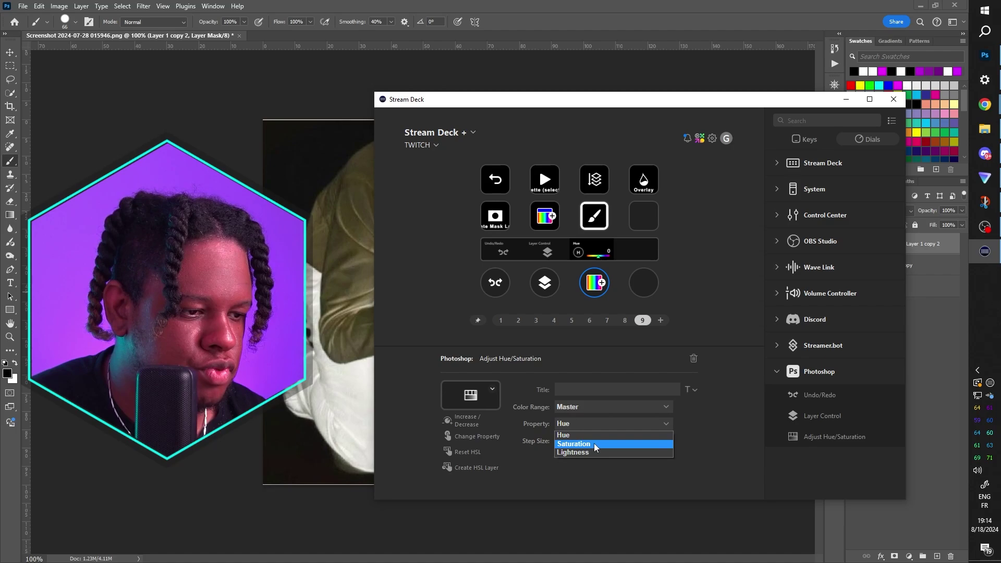
left_click(540, 484)
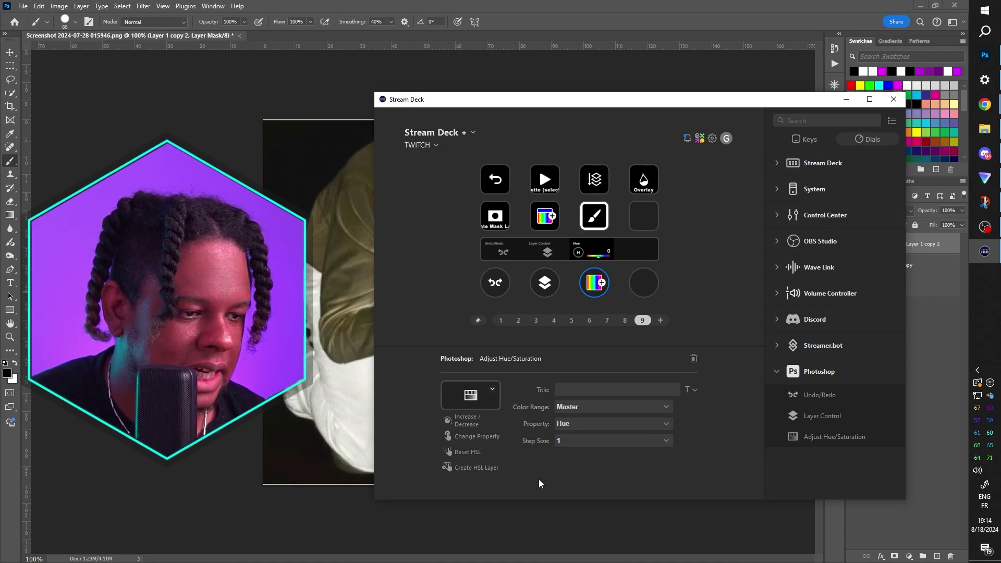
left_click(606, 446)
Step: Keep the hue step size at 1 and switch to Stream Deck 3's empty Profile 3
left_click(683, 412)
left_click(443, 133)
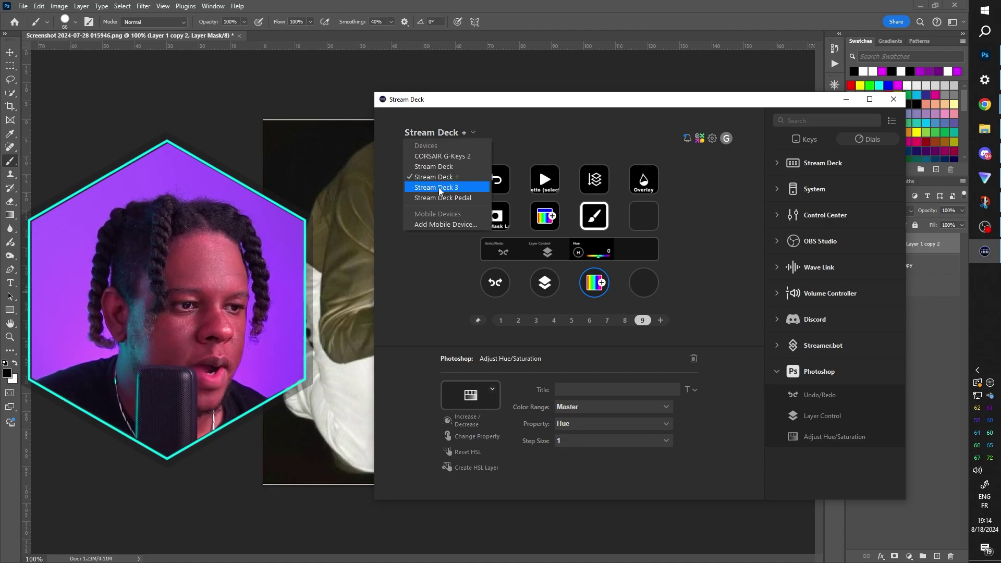
left_click(440, 188)
left_click(421, 146)
left_click(444, 243)
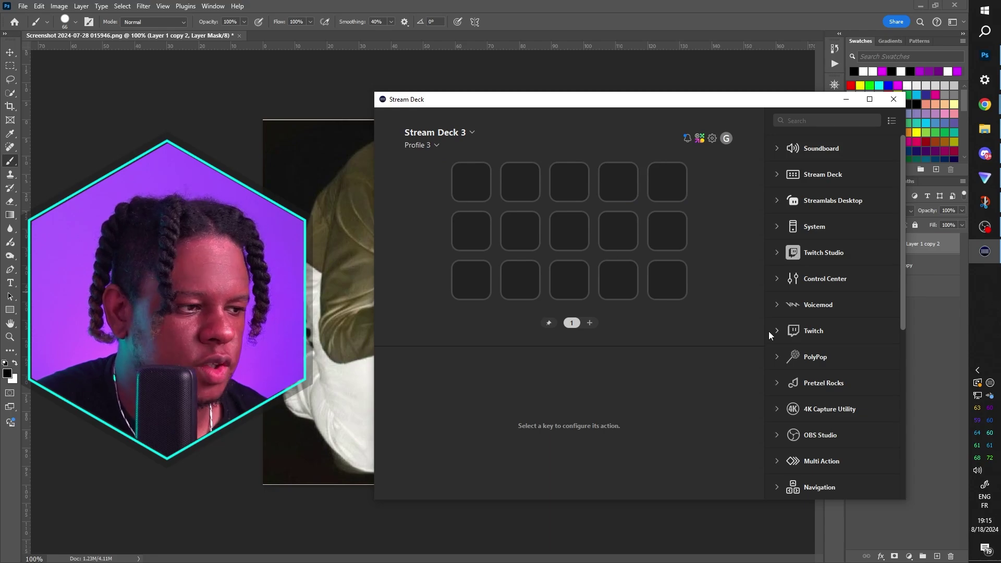
Step: Assign Photoshop Undo to the top-right key, Brush tool bottom-right, and an Add Mask layer key
left_click_drag(816, 356, 667, 182)
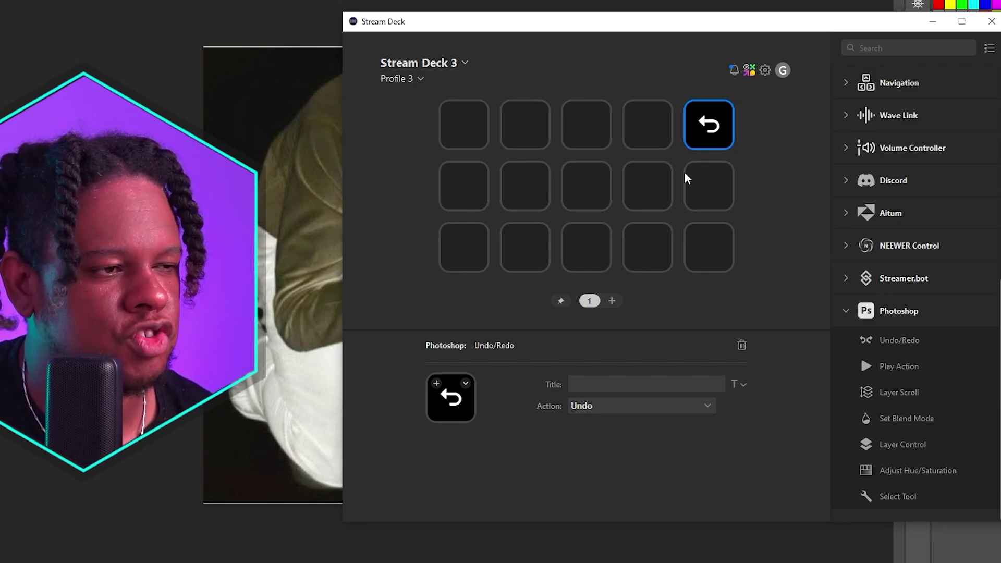
mouse_move(907, 503)
left_mouse_down()
mouse_move(726, 306)
mouse_move(720, 255)
left_mouse_up()
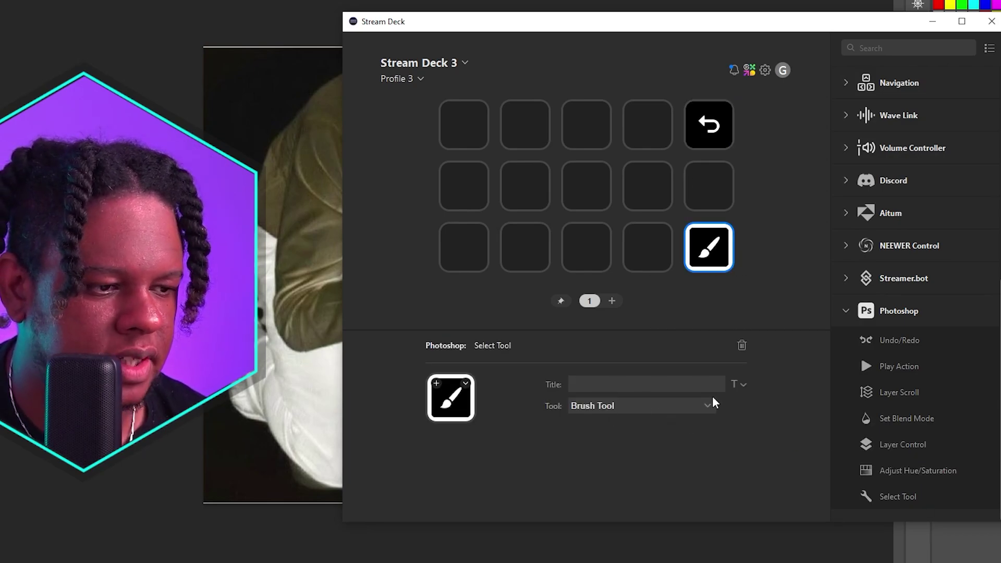
left_click(699, 407)
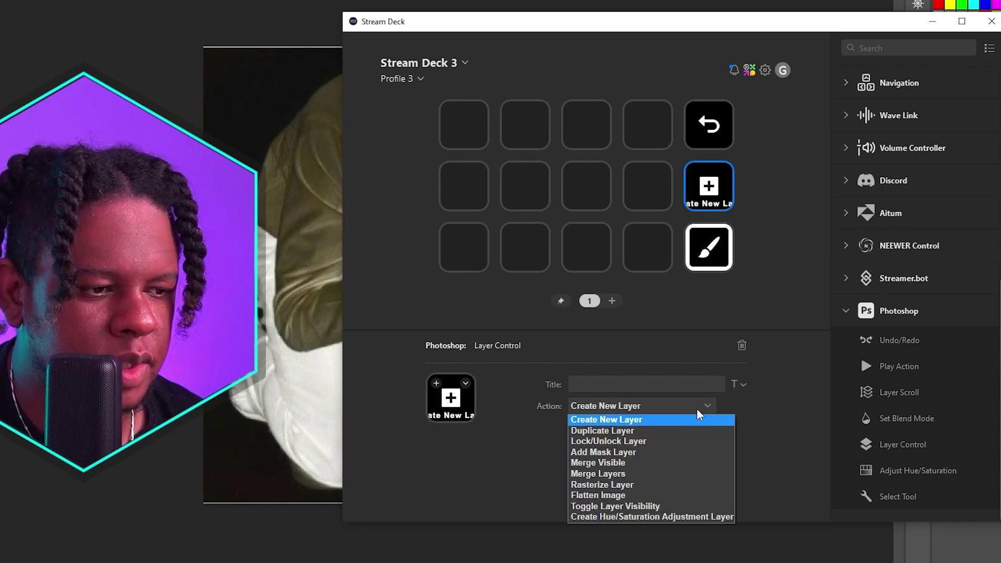
left_click(647, 456)
Step: Add Layer Scroll Up on the top-left key and Layer Scroll Down on row 3
left_click(464, 247)
left_click_drag(896, 392, 476, 126)
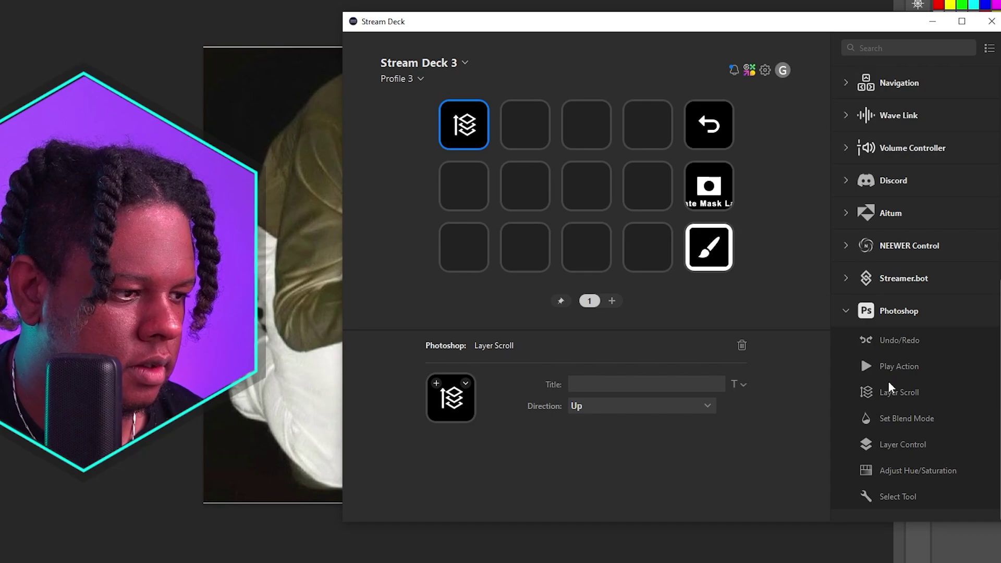
left_click_drag(889, 386, 463, 249)
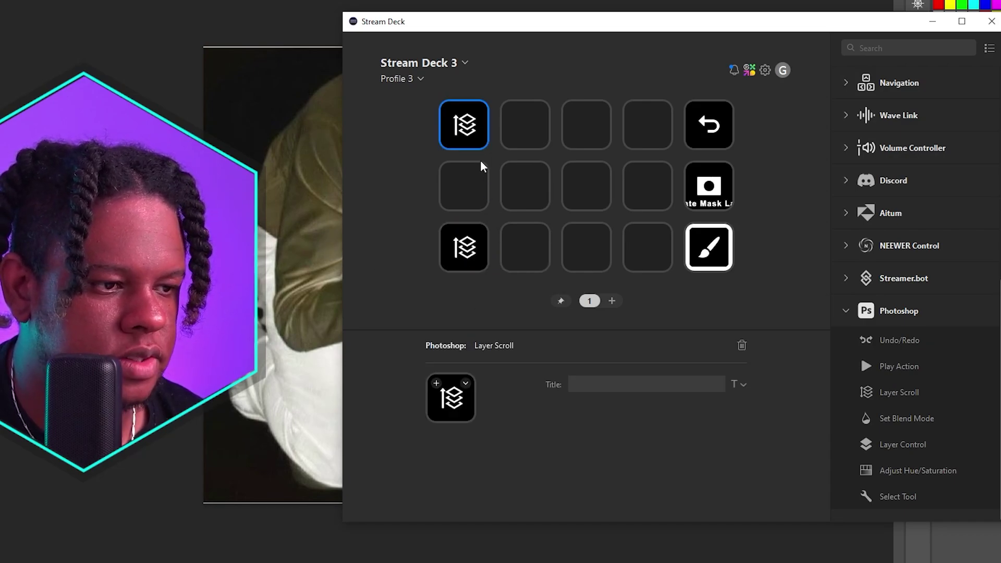
left_click(461, 249)
left_click(630, 405)
left_click(625, 431)
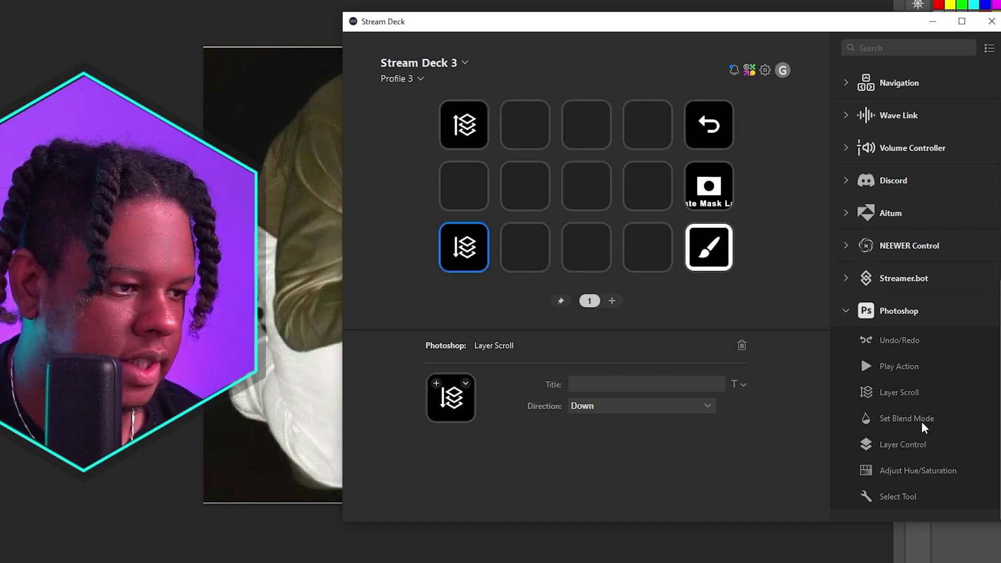
Step: Add a key at row 2, column 1 set to Duplicate Layer
left_click_drag(907, 498, 464, 187)
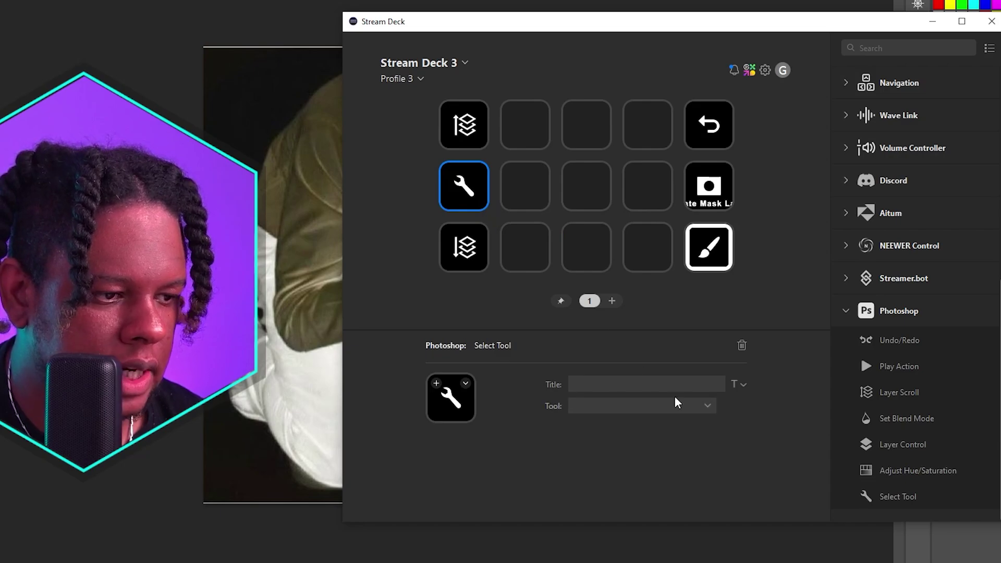
left_click(676, 405)
scroll(636, 287, "down", 15)
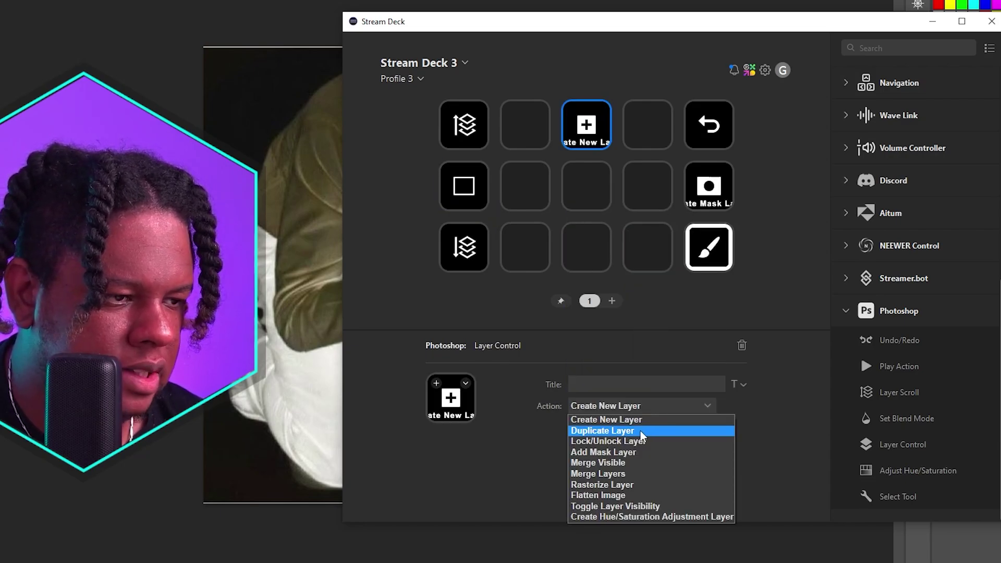
left_click(642, 433)
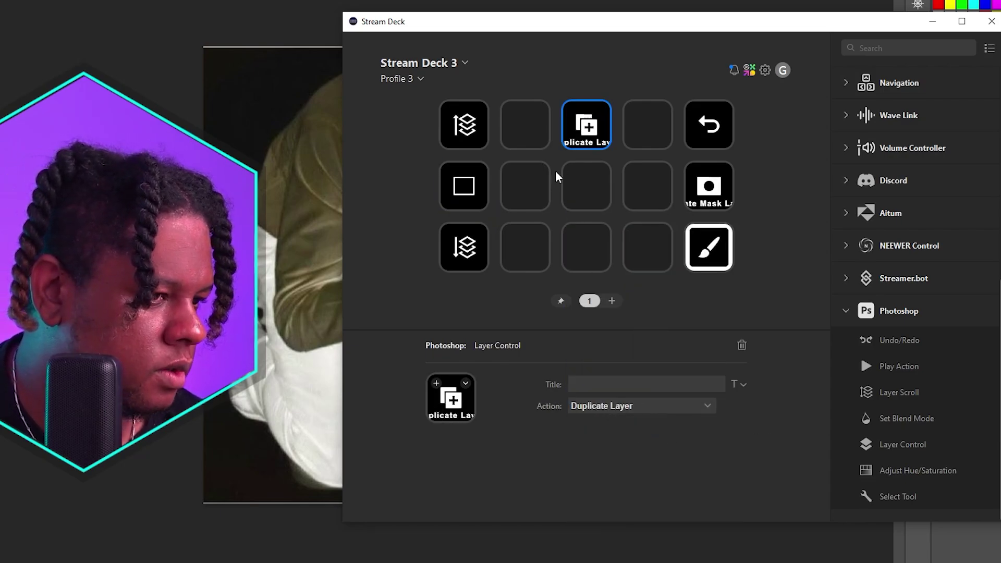
left_click(573, 182)
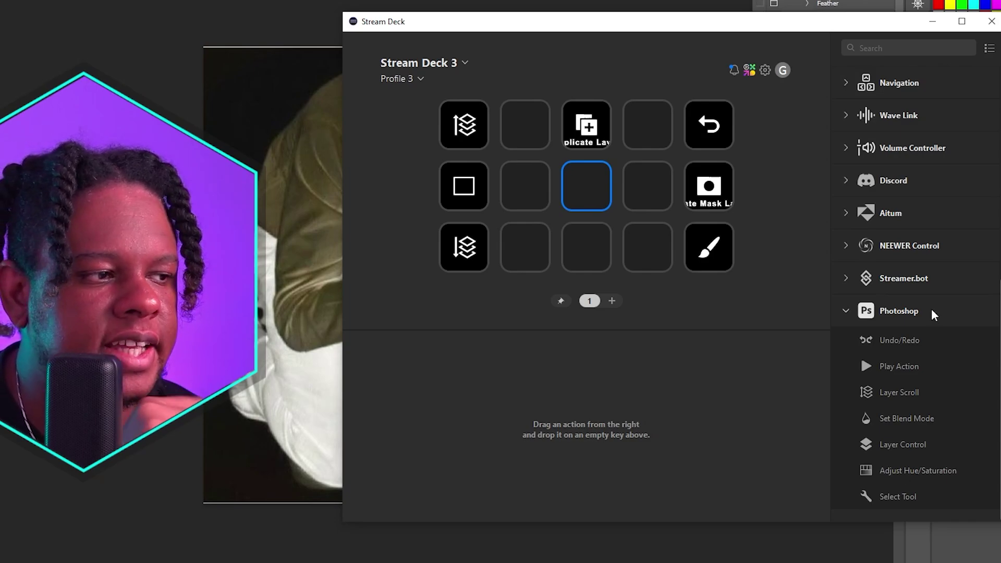
scroll(912, 323, "up", 7)
Step: Add a System Hotkey key at row 3, column 3 sending Ctrl+S, titled 'Save'
left_click(846, 117)
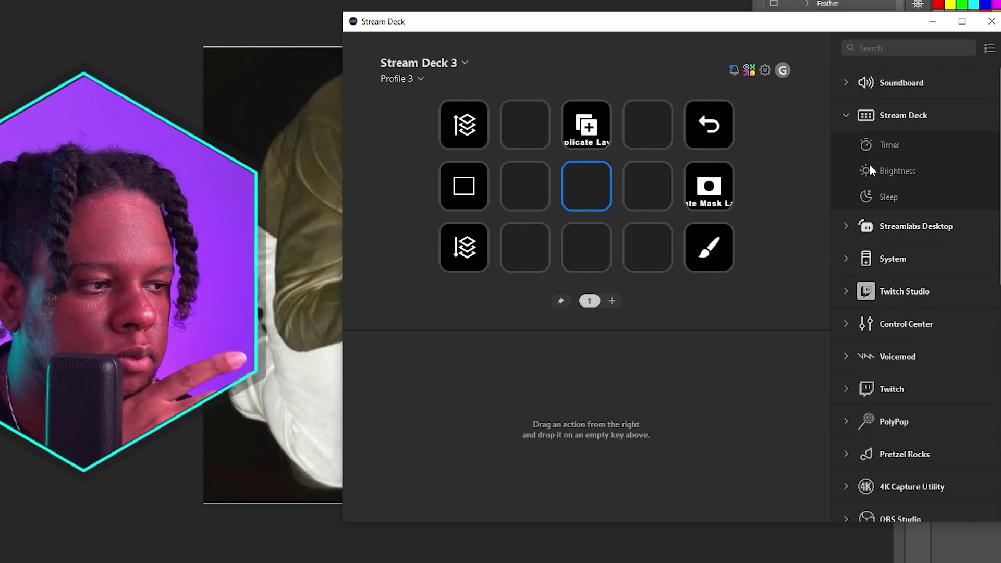
left_click(845, 115)
left_click(894, 181)
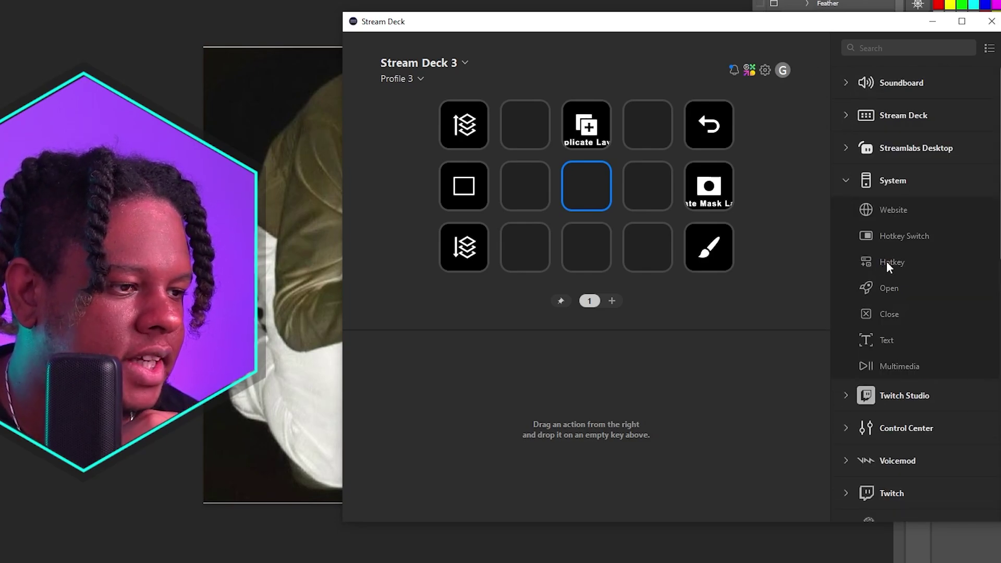
left_click_drag(886, 261, 585, 246)
left_click(626, 406)
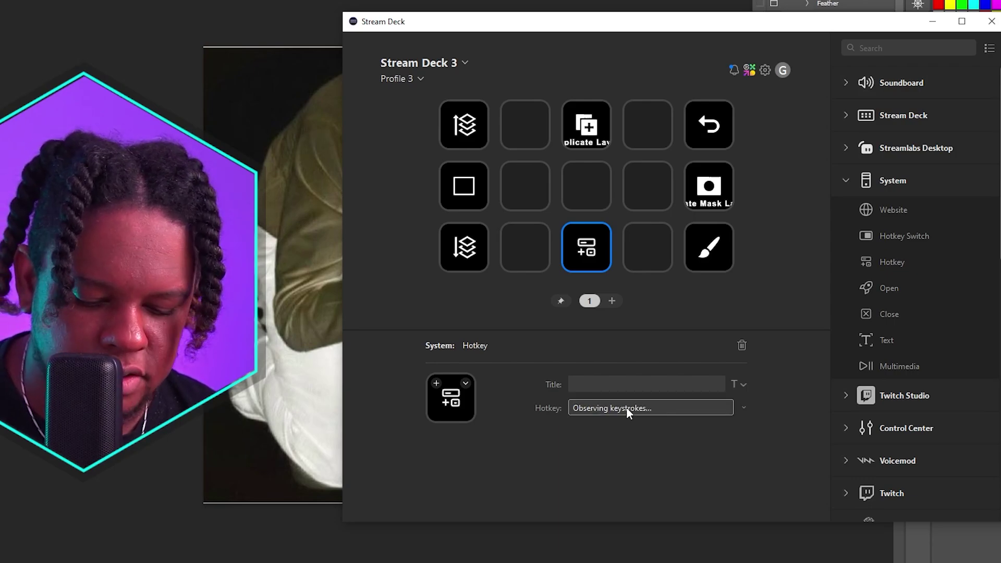
key("ctrl+s")
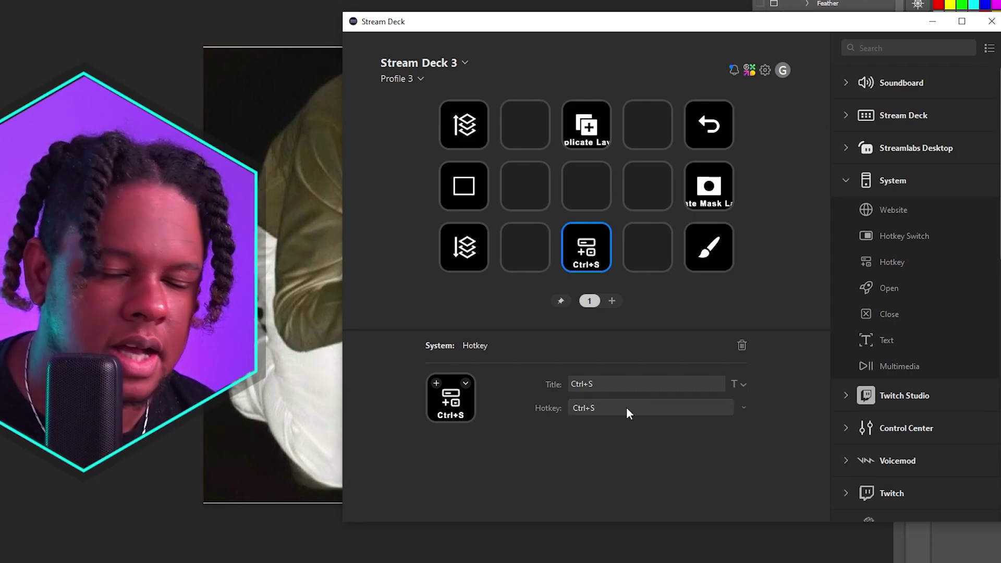
triple_click(610, 384)
type("save")
key("ctrl+a")
type("Save")
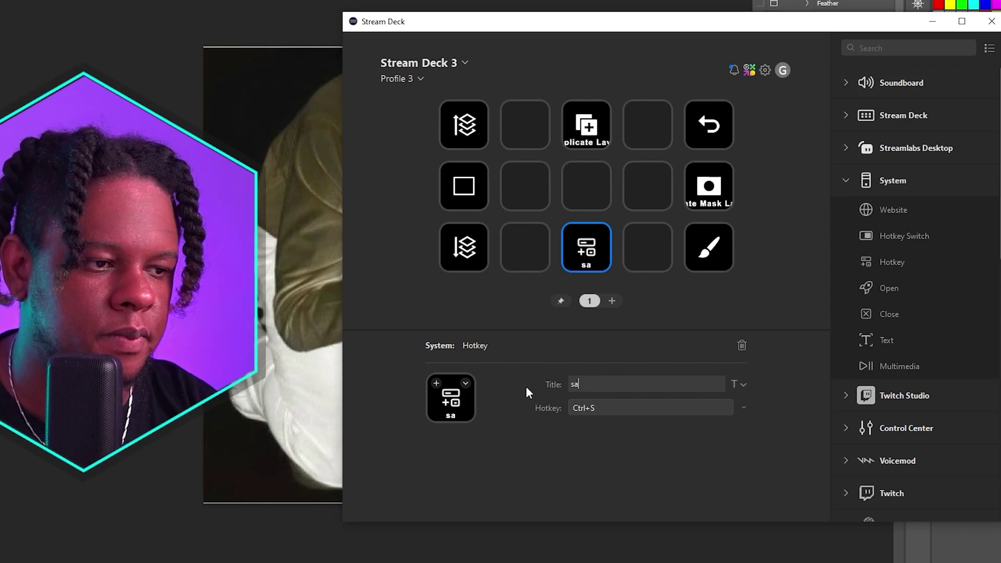
left_click(846, 352)
Step: Add a Hotkey action to the middle key recording the P shortcut for the Pen tool
scroll(875, 387, "down", 10)
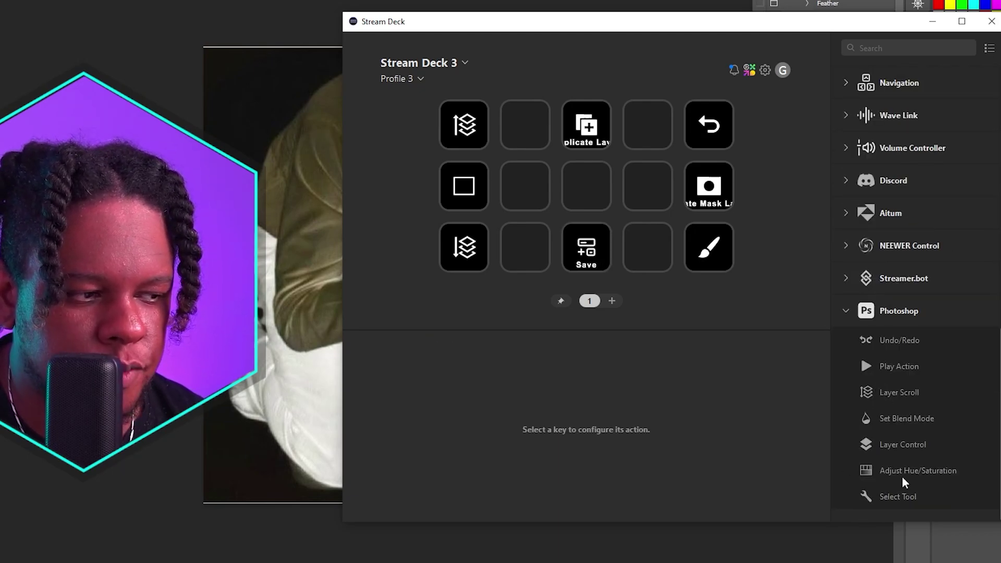
left_click(590, 194)
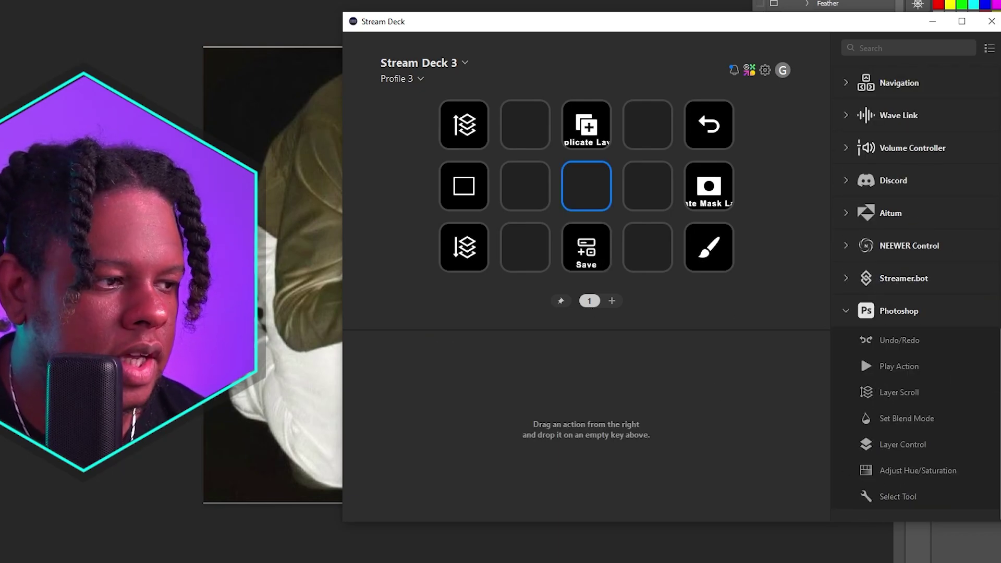
scroll(927, 377, "down", 10)
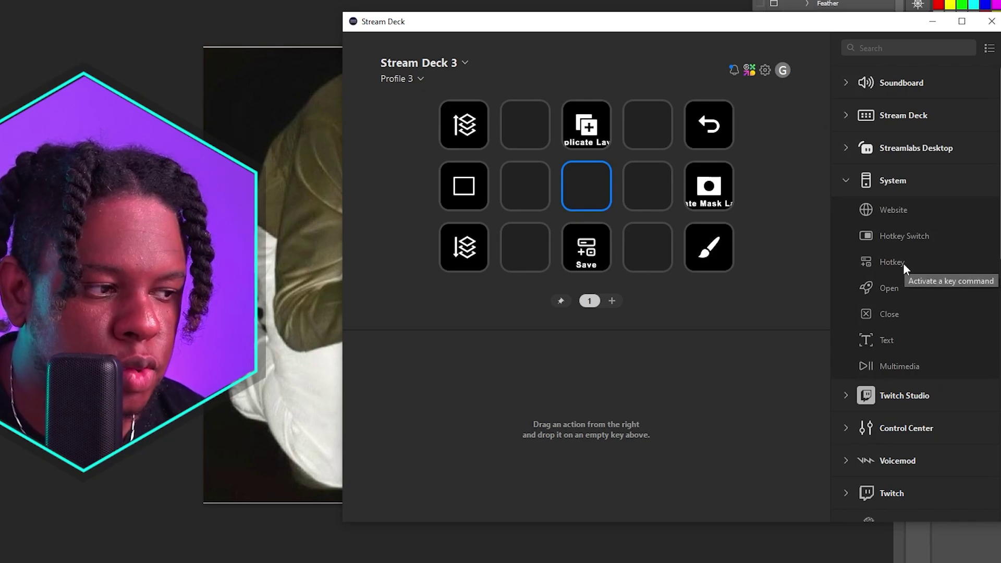
left_click_drag(903, 263, 582, 187)
left_click(617, 409)
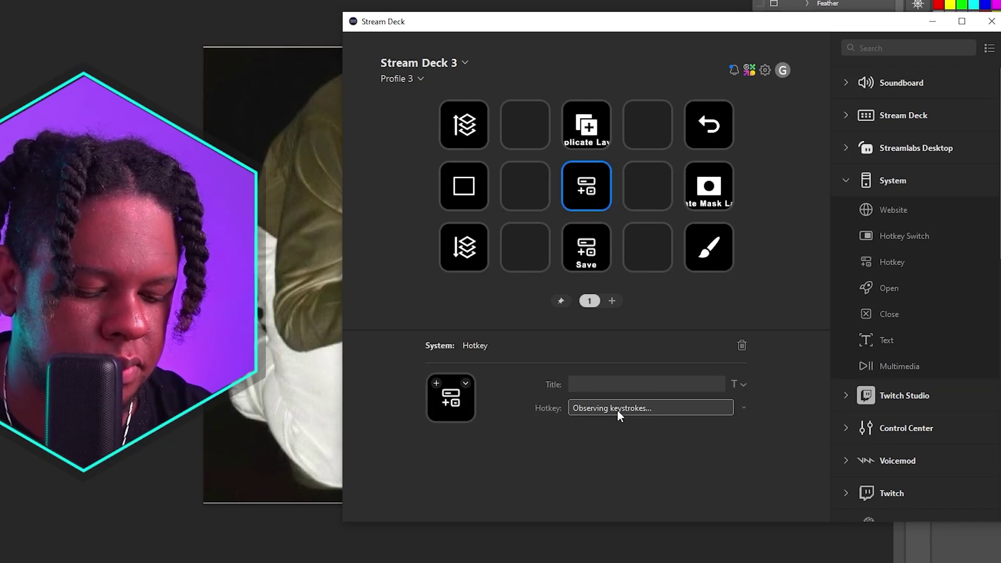
key("p")
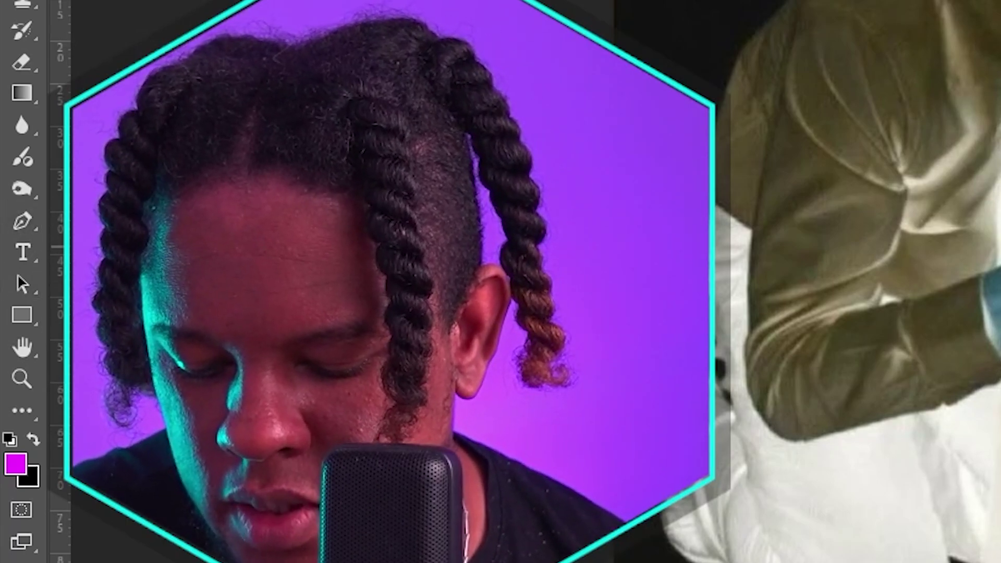
Step: Trigger the P hotkey key to make the Pen tool active in Photoshop
key("p")
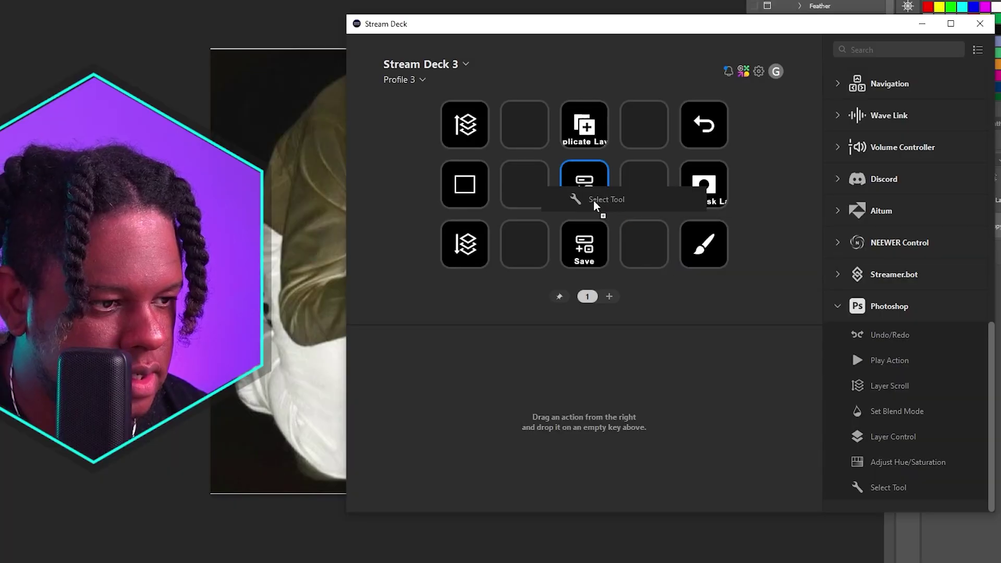
Step: Replace the middle key's hotkey with a Select Tool action set to Curvature Pen Tool
left_click_drag(593, 200, 586, 187)
left_click(701, 399)
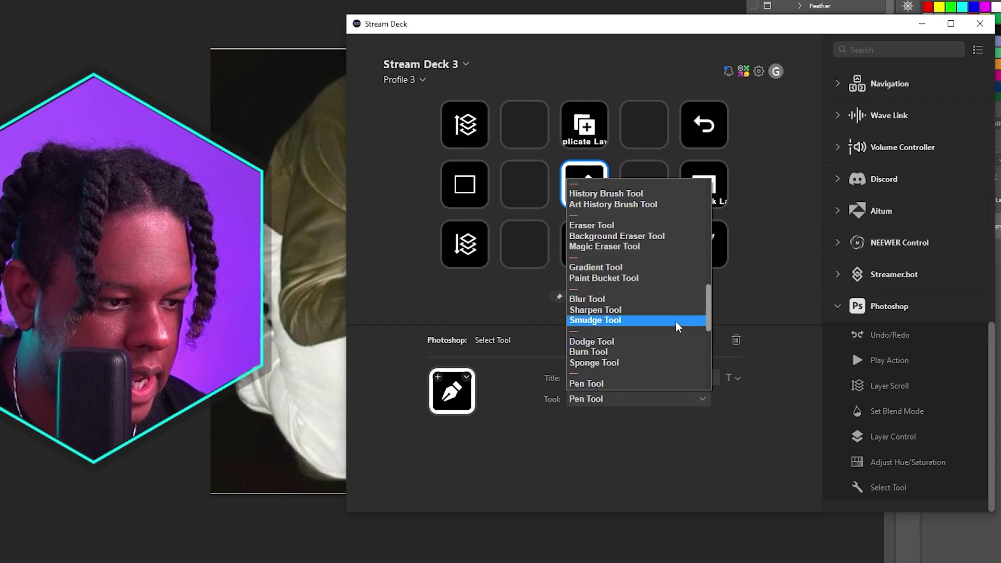
scroll(667, 321, "down", 3)
left_click(605, 328)
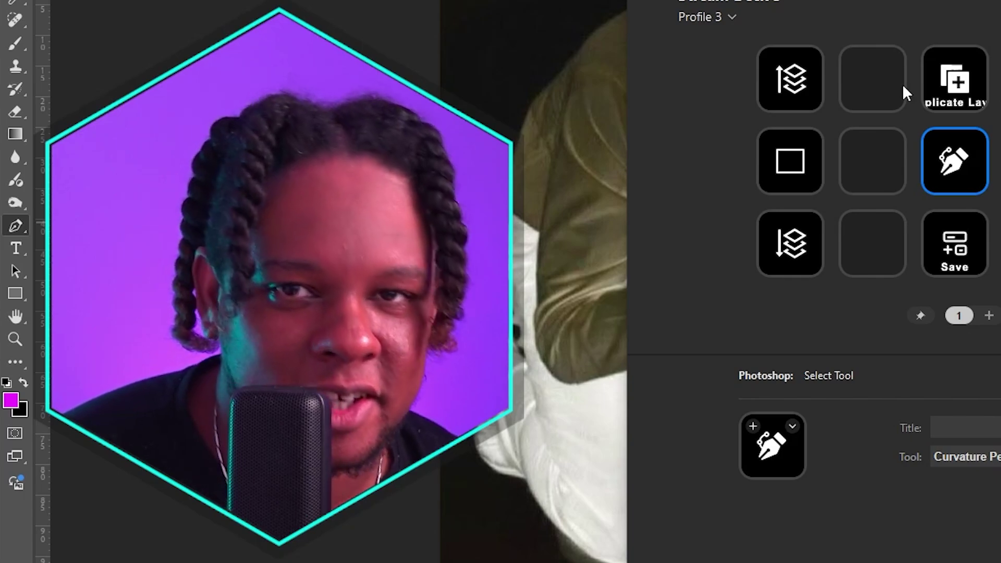
Step: Trigger the B brush key to make the Brush tool active in Photoshop
key("b")
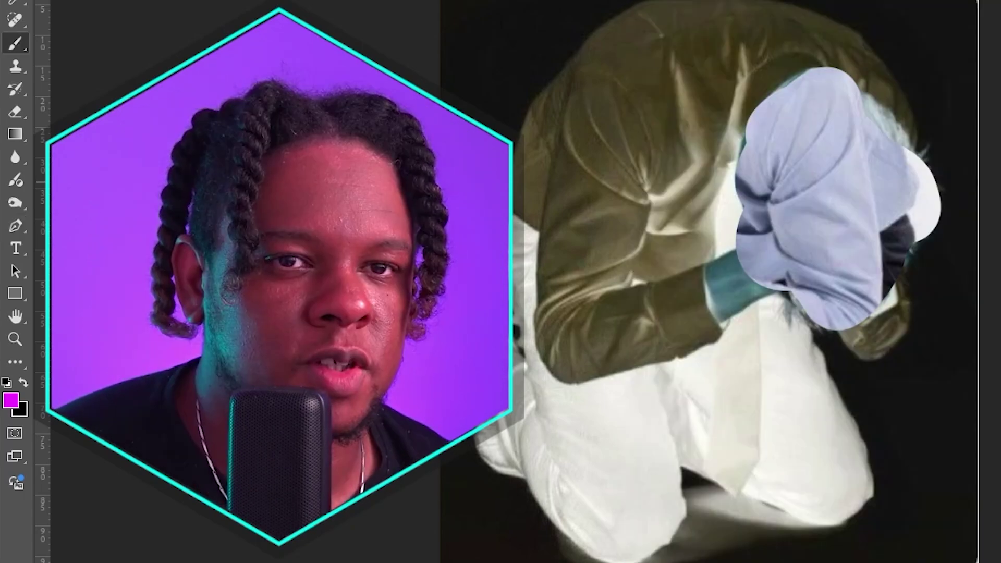